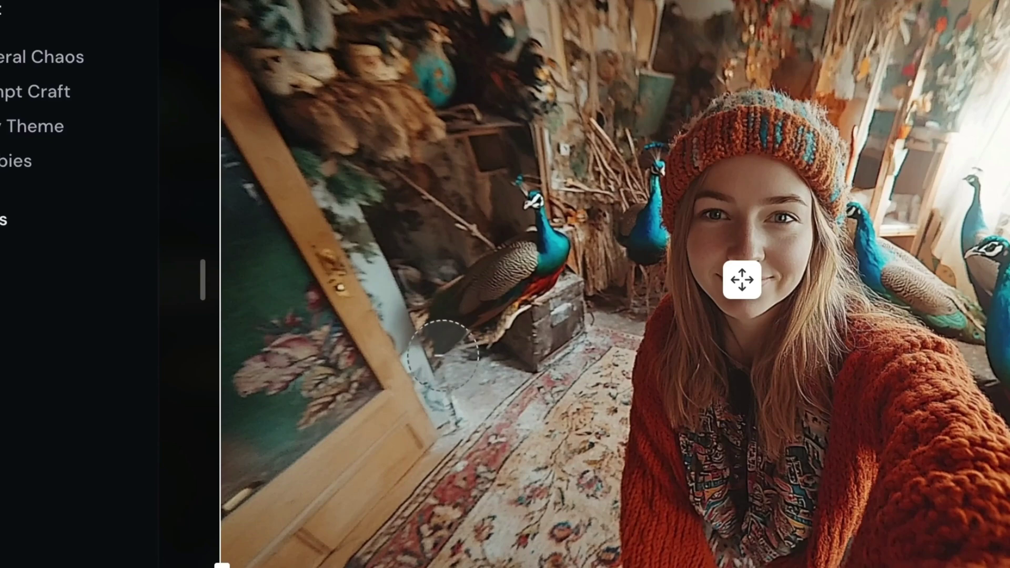
# Erase a patch of the selfie and widen the man-and-dog canvas to the left
pyautogui.moveTo(442, 365)
pyautogui.mouseDown()
pyautogui.moveTo(487, 311)
pyautogui.moveTo(526, 231)
pyautogui.moveTo(526, 201)
pyautogui.moveTo(501, 293)
pyautogui.mouseUp()
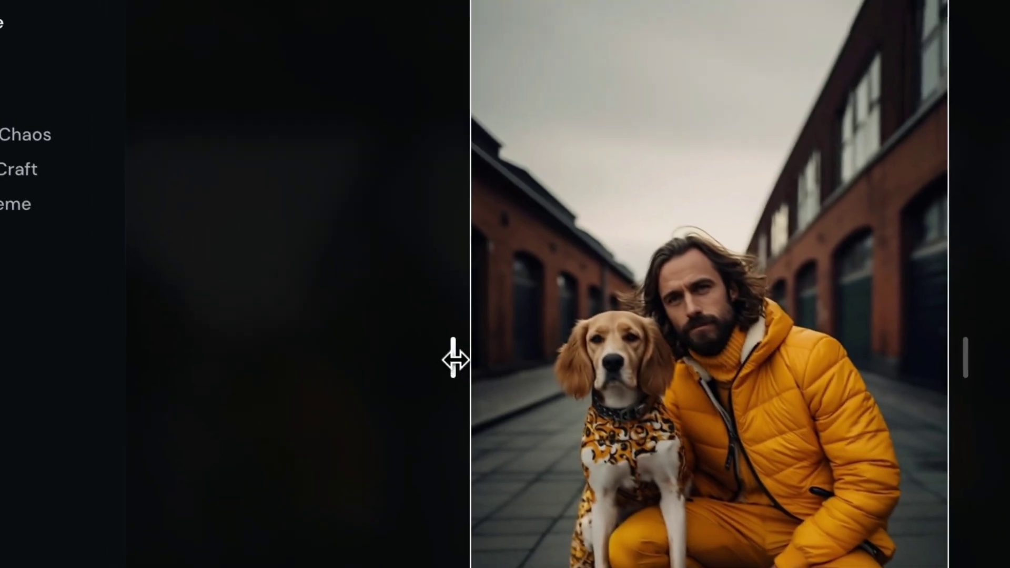
pyautogui.moveTo(501, 279); pyautogui.dragTo(390, 295)
pyautogui.moveTo(341, 370); pyautogui.dragTo(264, 372)
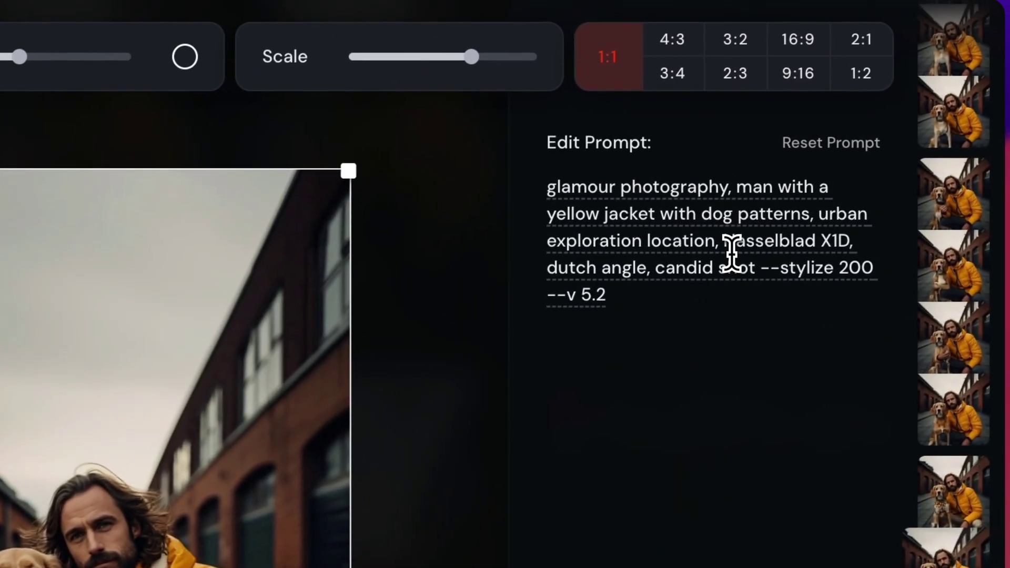
# Replace the yellow jacket phrase in the prompt with 'a dog next to a fountain'
pyautogui.moveTo(812, 213); pyautogui.dragTo(816, 192)
pyautogui.press('BackSpace')
pyautogui.write('a dog next to ')
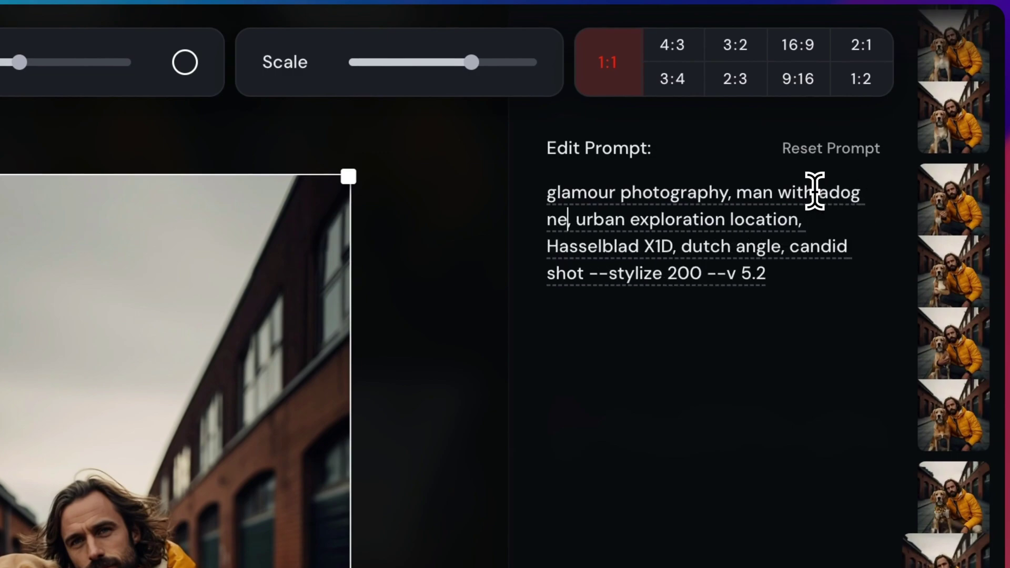
pyautogui.write('a fountain')
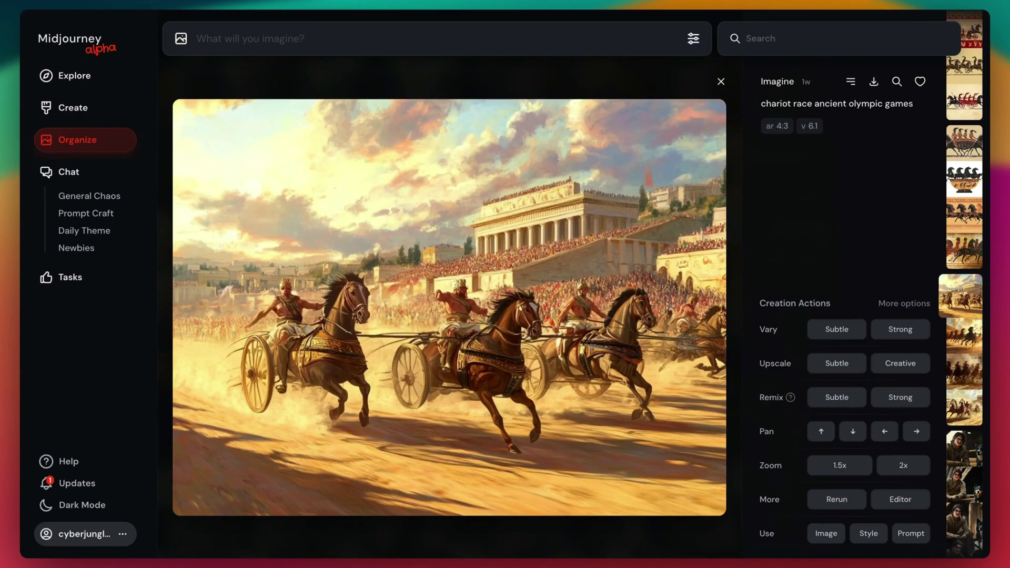
# Scale the chariot race image to 88% in its 4:3 frame and submit the outpaint
pyautogui.click(911, 495)
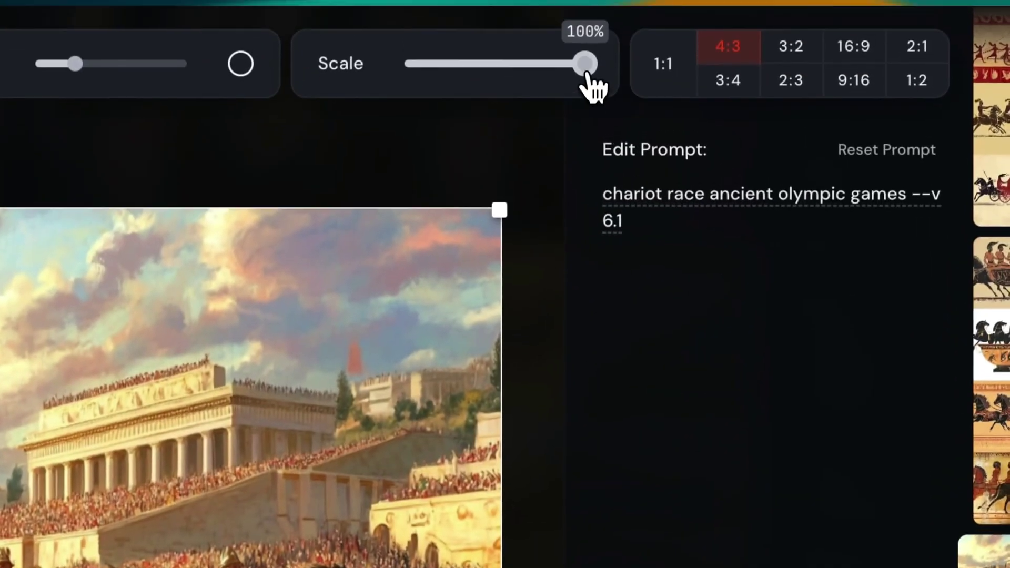
pyautogui.moveTo(591, 83); pyautogui.dragTo(527, 68)
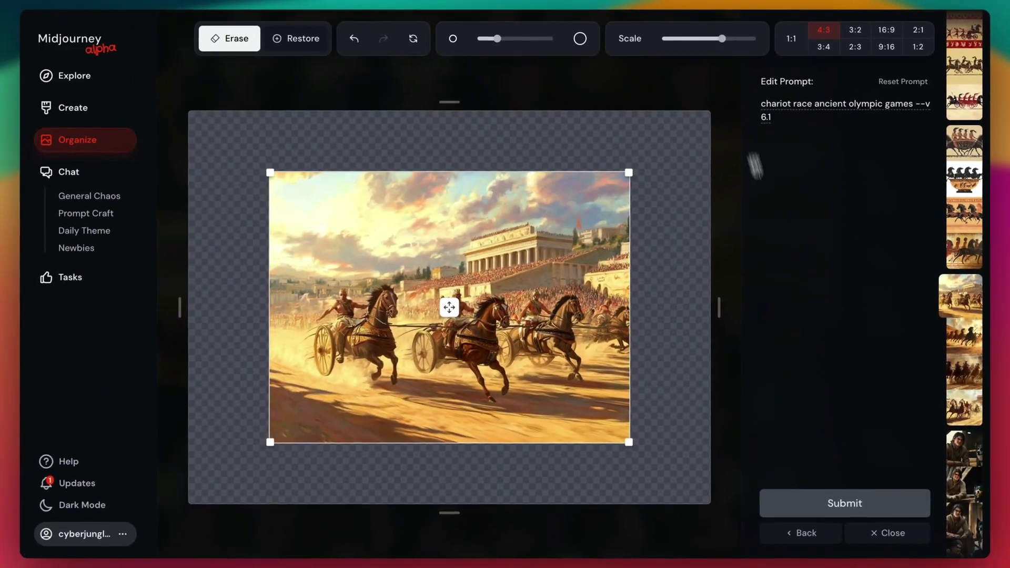
pyautogui.click(851, 504)
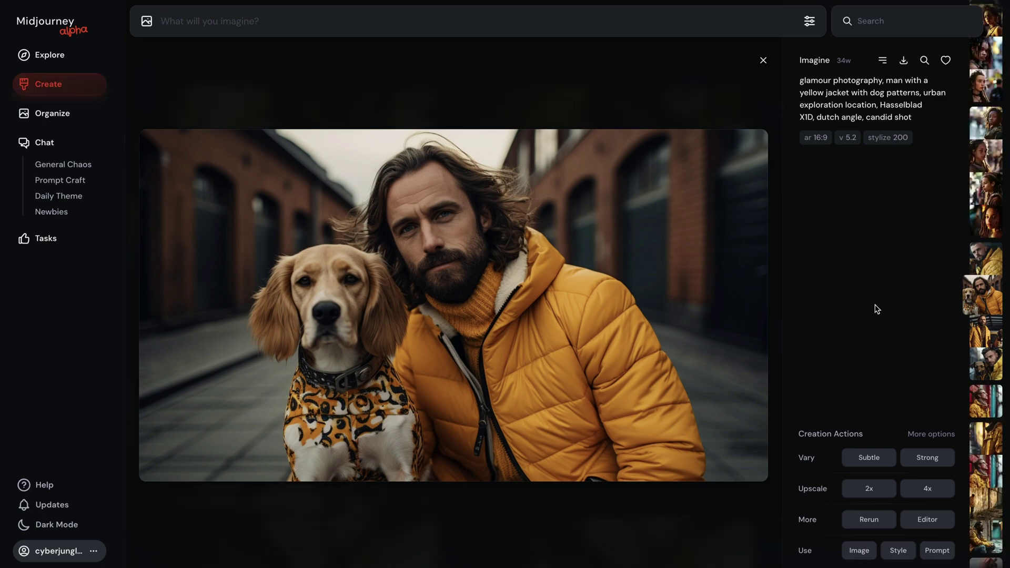
# Set brush size 80, scale the man-and-dog image to 80%, and choose a 9:16 frame
pyautogui.click(930, 520)
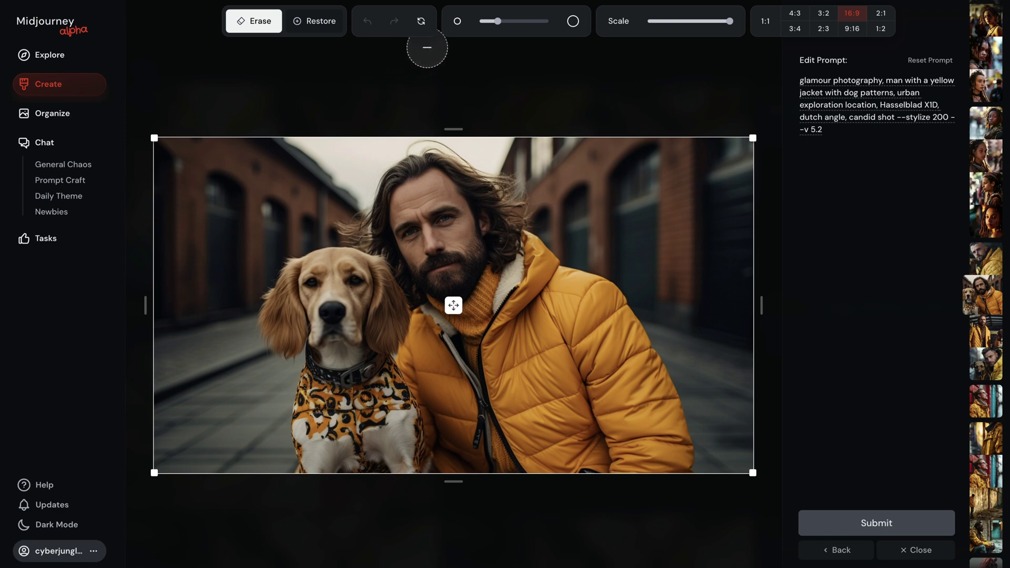
pyautogui.moveTo(497, 24)
pyautogui.moveTo(497, 24); pyautogui.dragTo(523, 24)
pyautogui.click(417, 216)
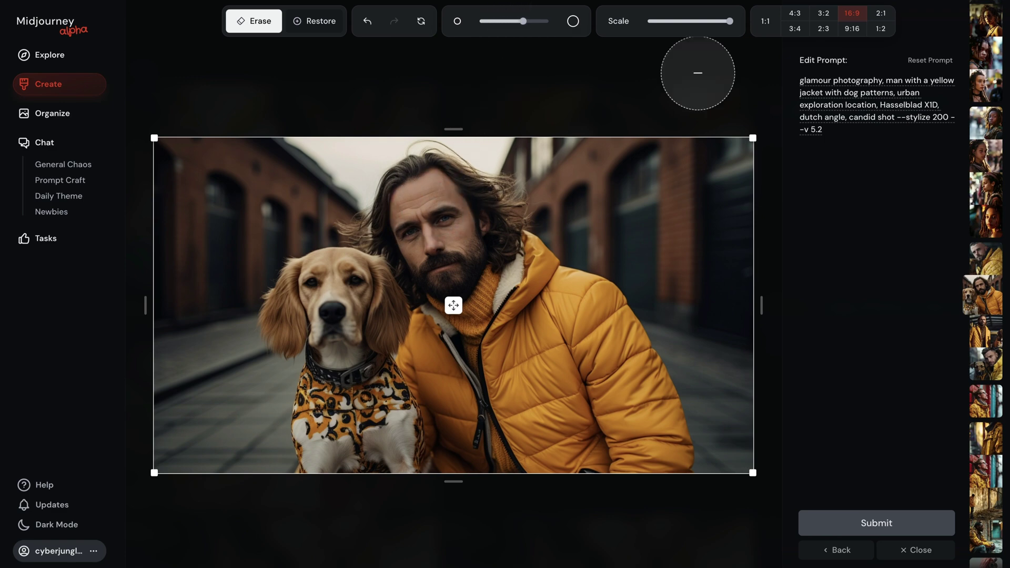
pyautogui.moveTo(730, 21)
pyautogui.mouseDown()
pyautogui.moveTo(702, 24)
pyautogui.moveTo(730, 22)
pyautogui.mouseUp()
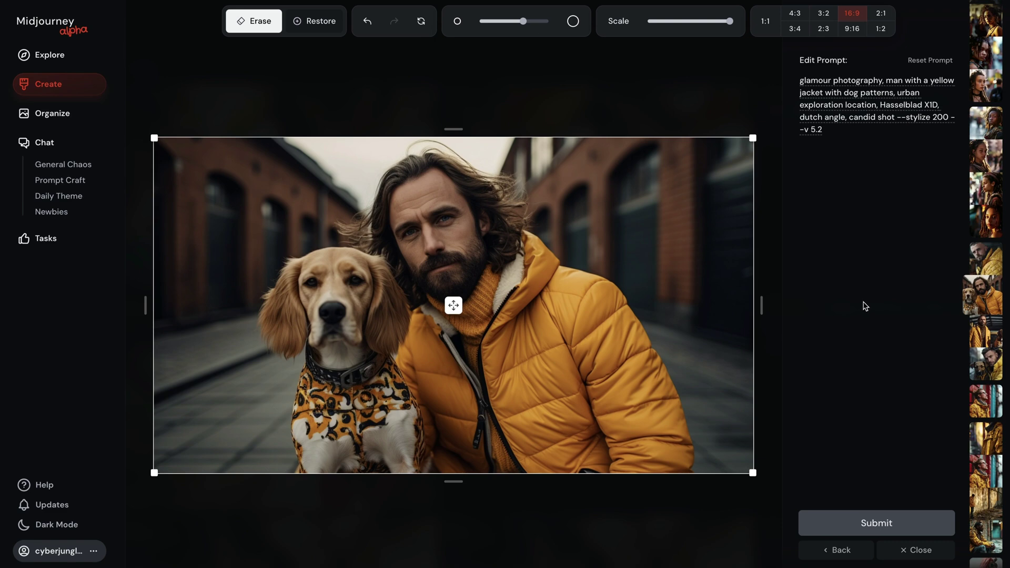
pyautogui.click(852, 30)
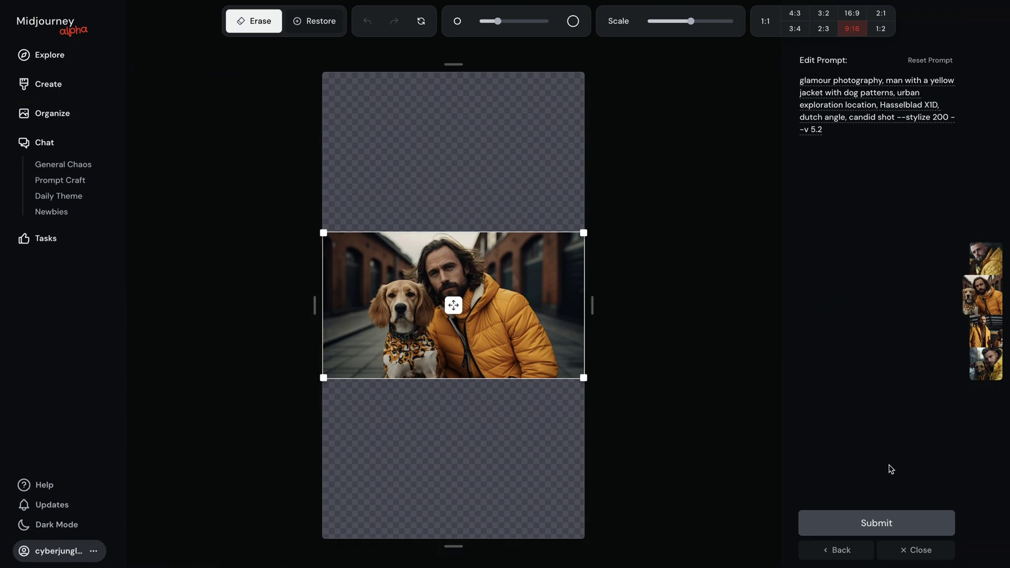
# Submit the 9:16 outpaint and preview one of the new crouching results
pyautogui.click(876, 523)
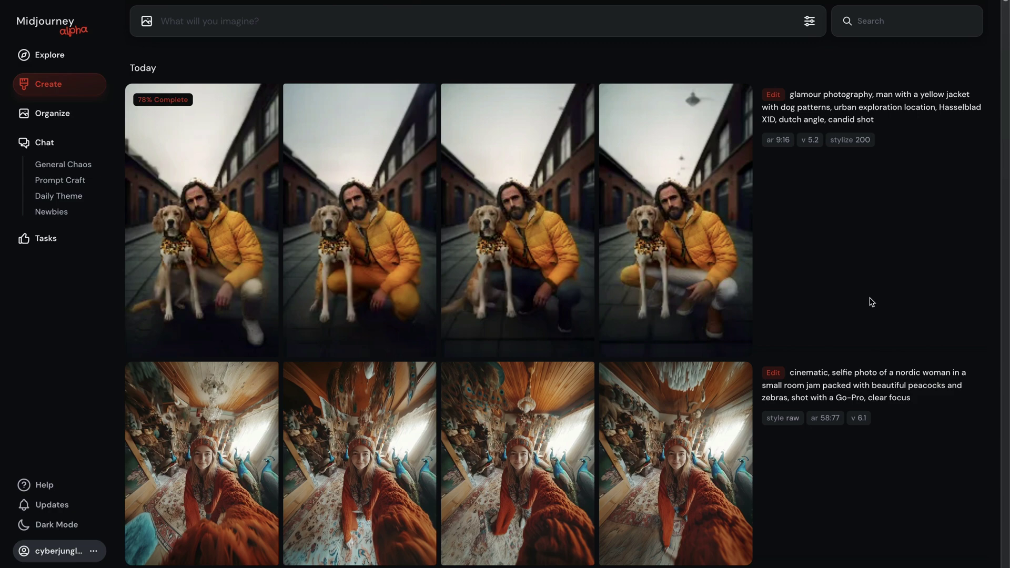
pyautogui.click(243, 244)
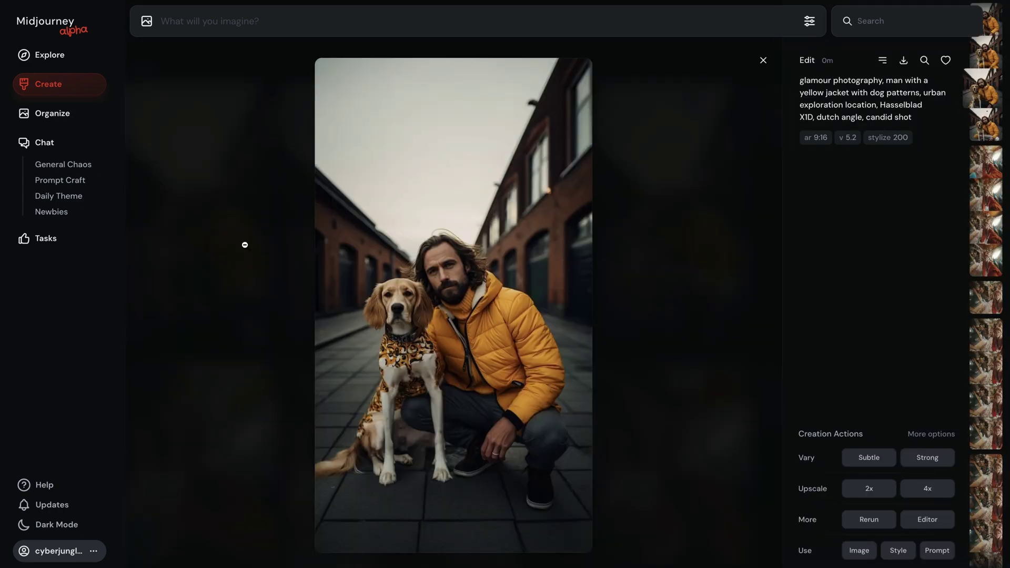
pyautogui.click(243, 244)
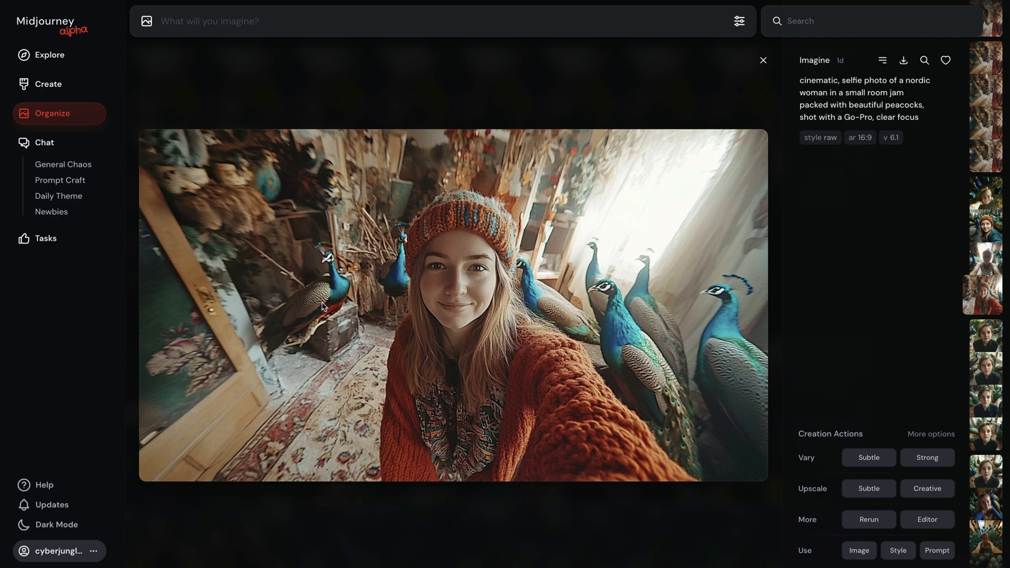
# Erase all the peacocks around the woman in the selfie
pyautogui.click(928, 519)
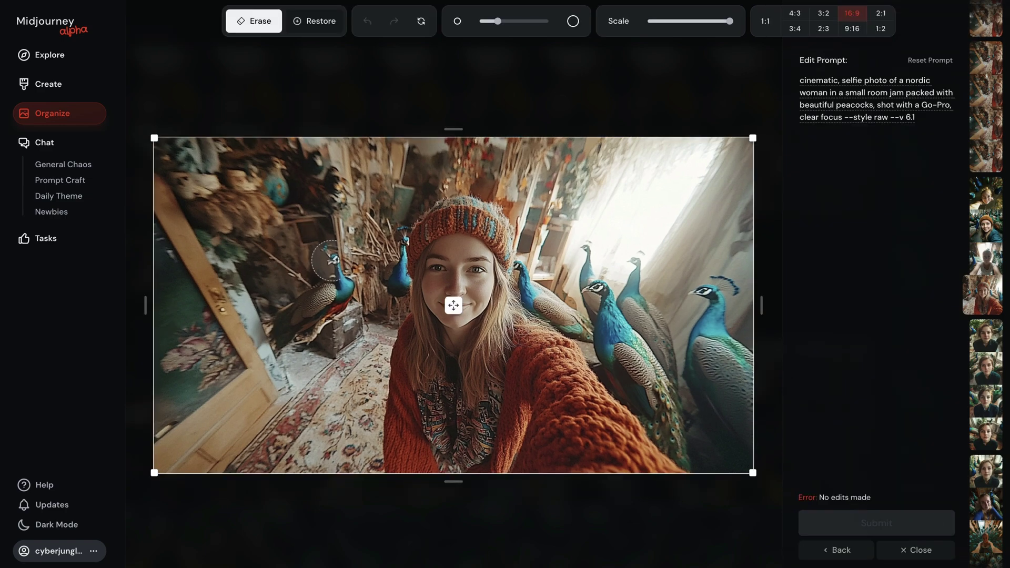
pyautogui.moveTo(334, 250)
pyautogui.mouseDown()
pyautogui.moveTo(326, 299)
pyautogui.moveTo(308, 324)
pyautogui.mouseUp()
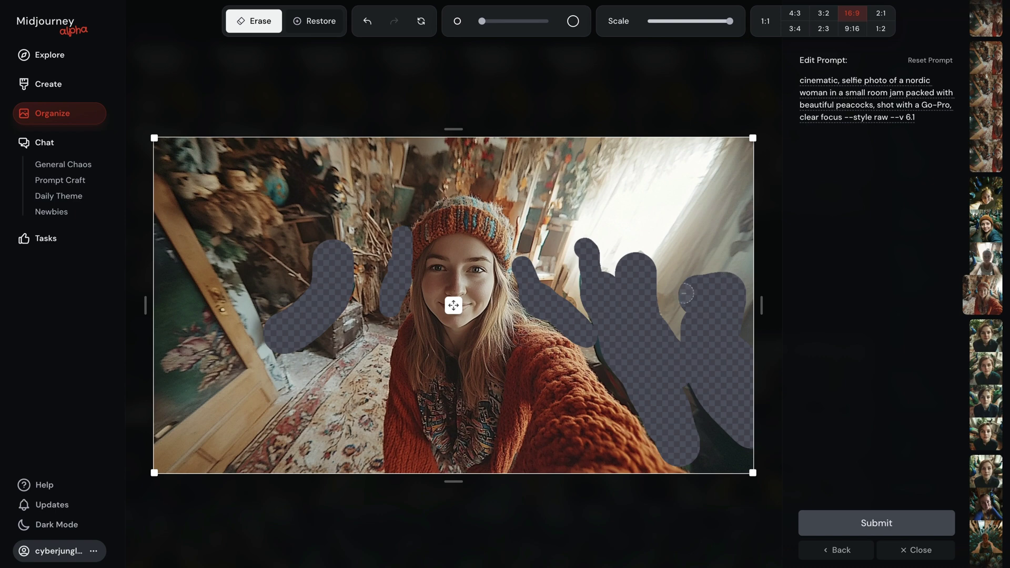
pyautogui.moveTo(686, 294); pyautogui.dragTo(682, 300)
# Delete 'jam packed with beautiful peacocks' from the prompt and submit the edit
pyautogui.moveTo(874, 107); pyautogui.dragTo(889, 92)
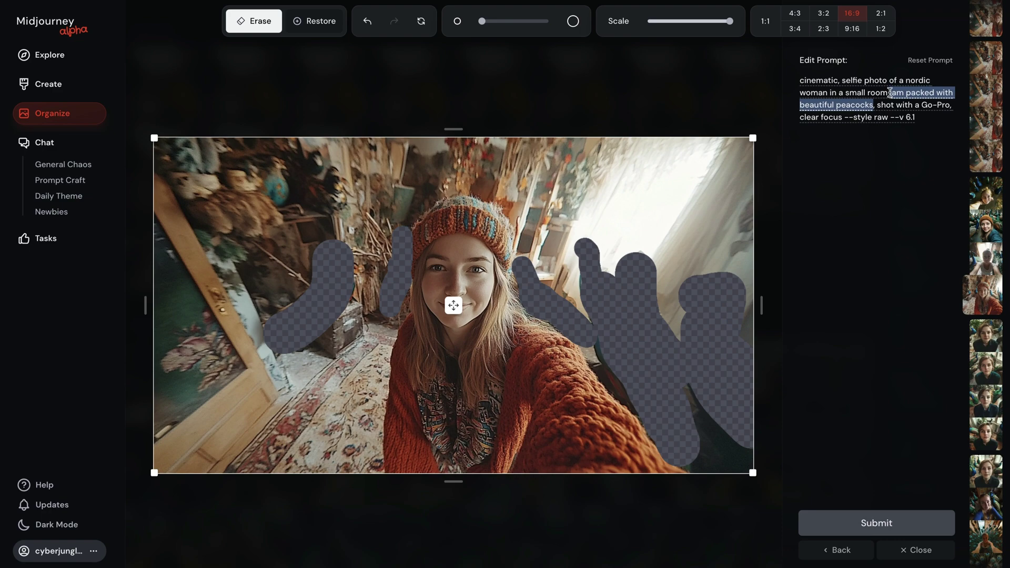
pyautogui.press('BackSpace')
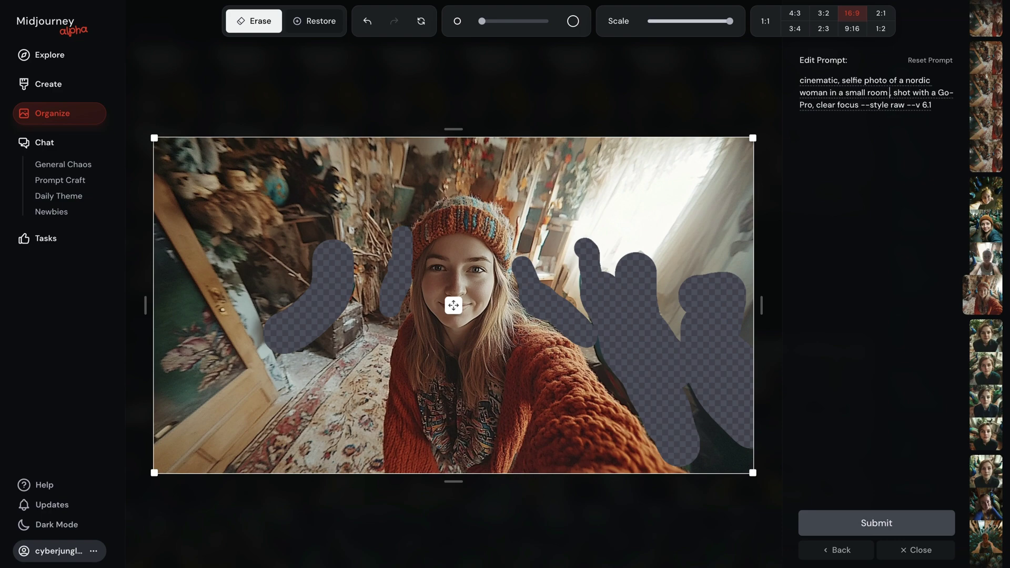
pyautogui.click(887, 524)
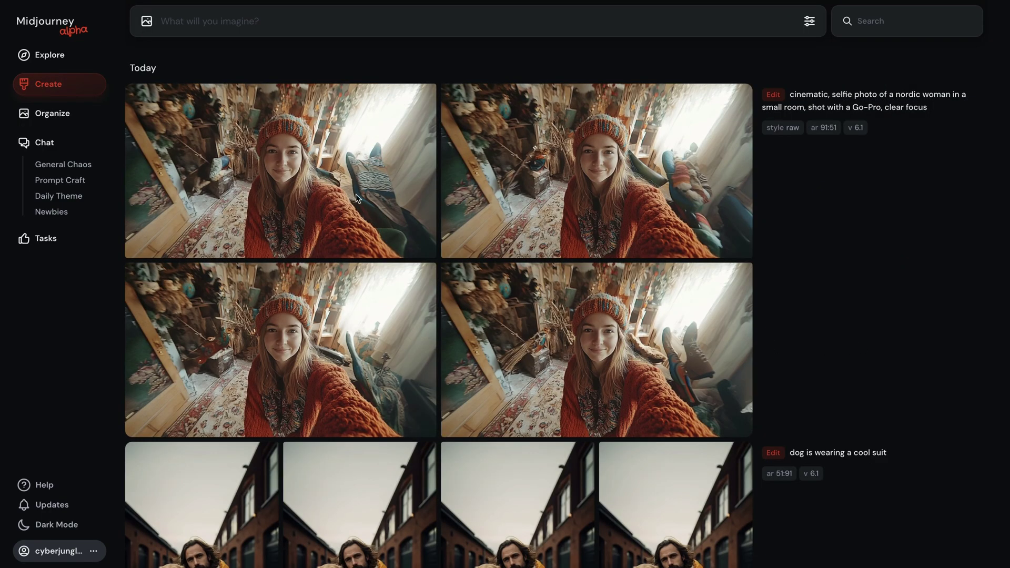
# Preview the first peacock-free selfie, then paste the misty-forest lone traveler prompt
pyautogui.click(364, 173)
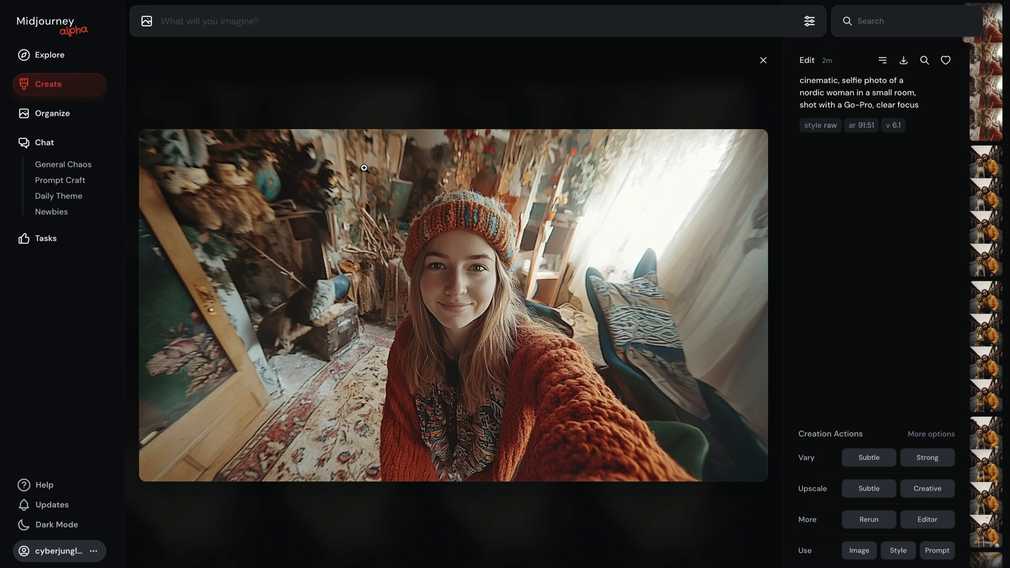
pyautogui.press('Escape')
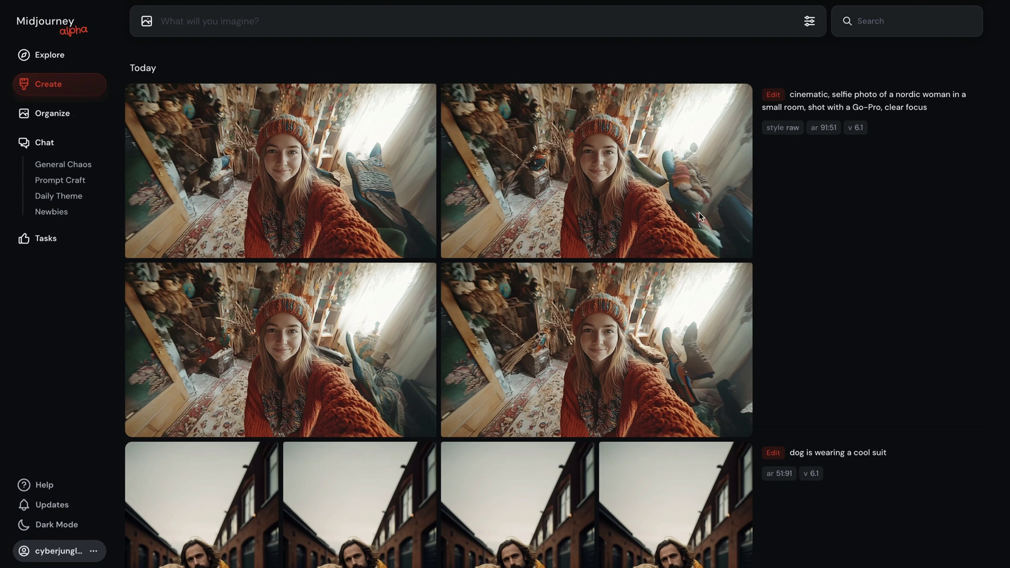
pyautogui.write('cinematic, landscape photography, wide shot, a lone traveler walking through a misty forest at dawn, mountain range in the background --style raw --ar 1:1')
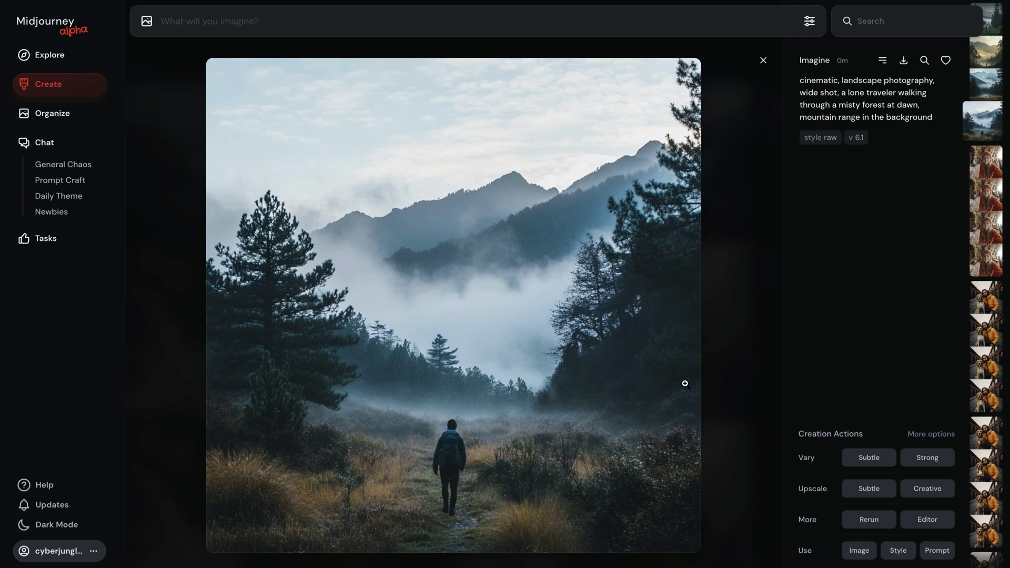
# Widen the landscape leftward, insert 'a deer standing on a hill,' before 'mountain', and submit
pyautogui.press('e')
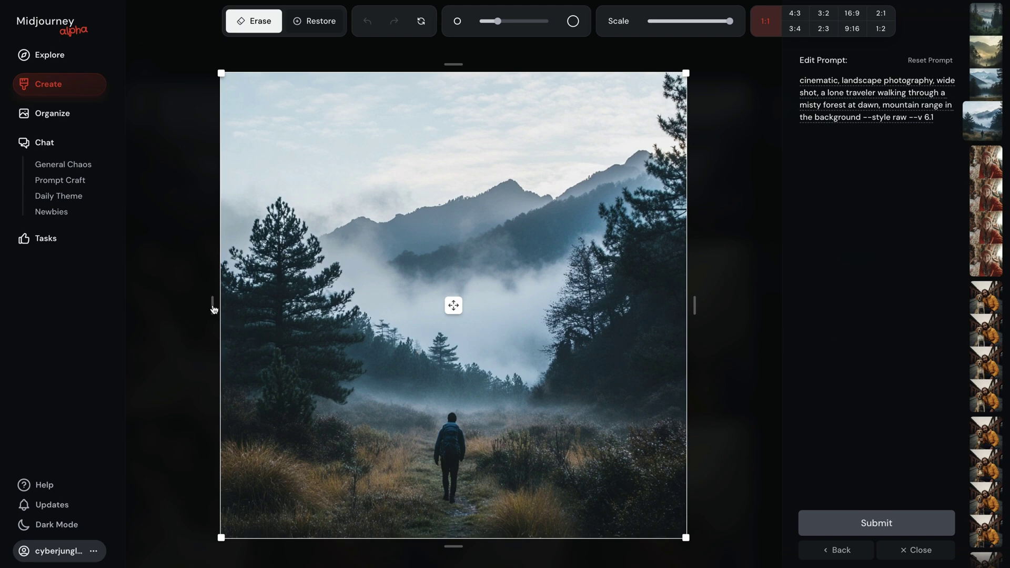
pyautogui.moveTo(213, 309); pyautogui.dragTo(121, 315)
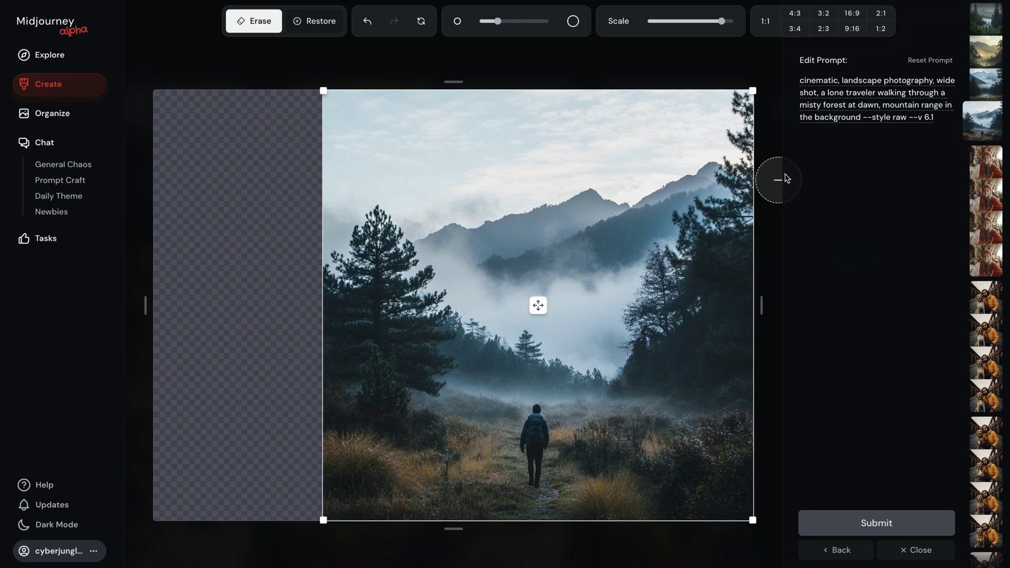
pyautogui.click(882, 105)
pyautogui.write('a deer ')
pyautogui.write('standing on a hi')
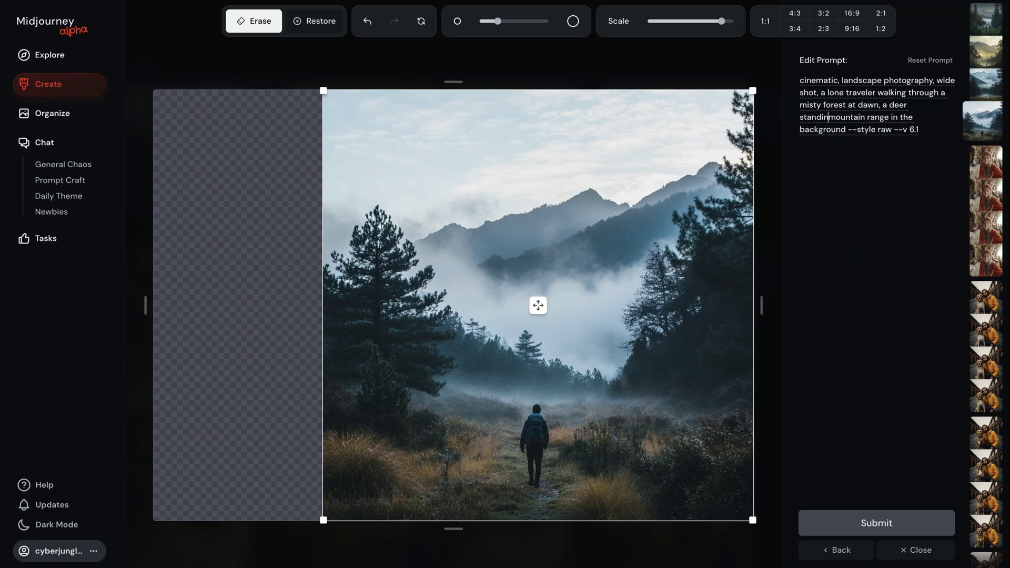
pyautogui.write('ll,')
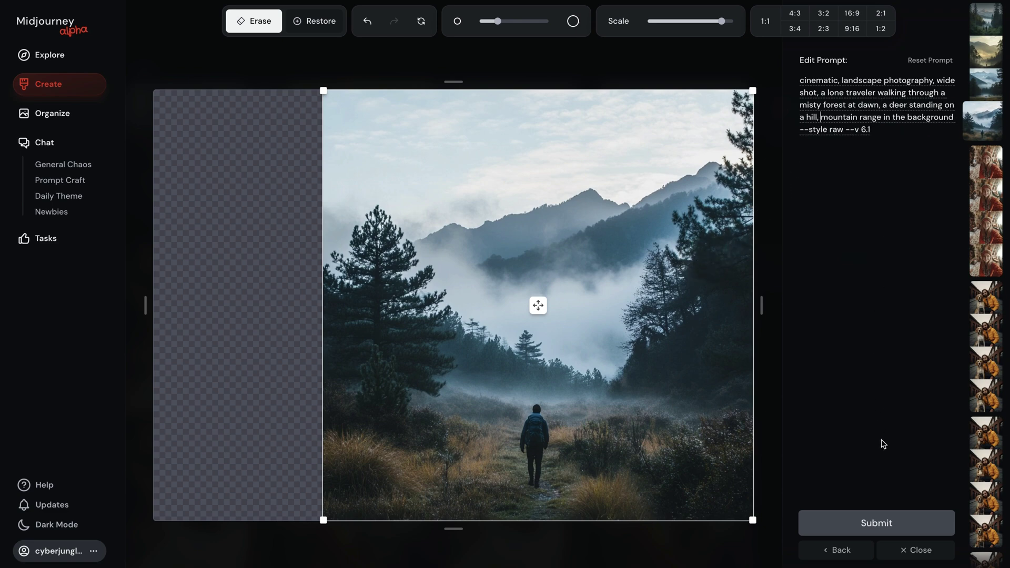
pyautogui.click(895, 523)
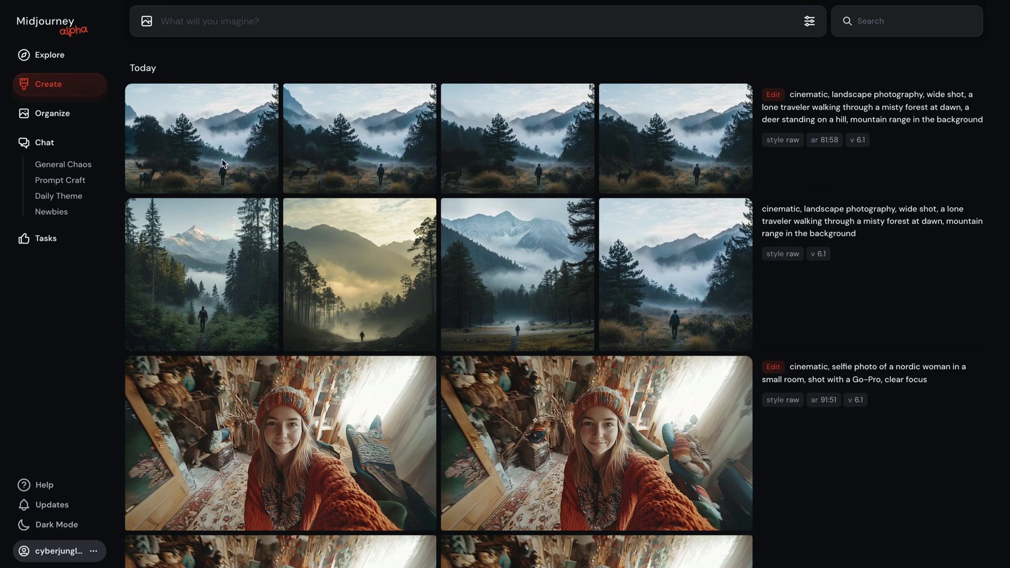
# Browse the four deer variations full size, comparing the third and fourth
pyautogui.click(214, 147)
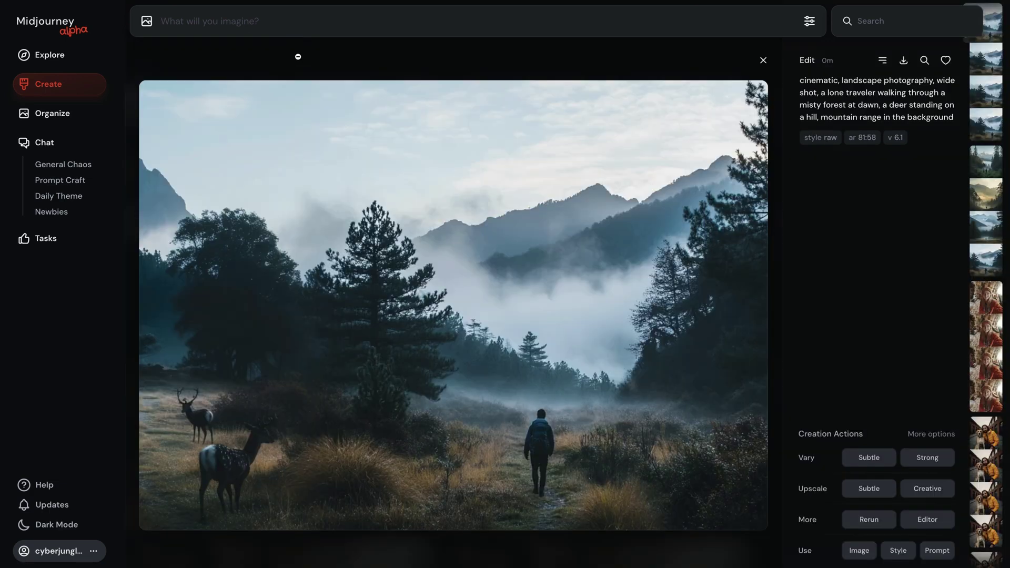
pyautogui.press('Right')
pyautogui.press('Right')
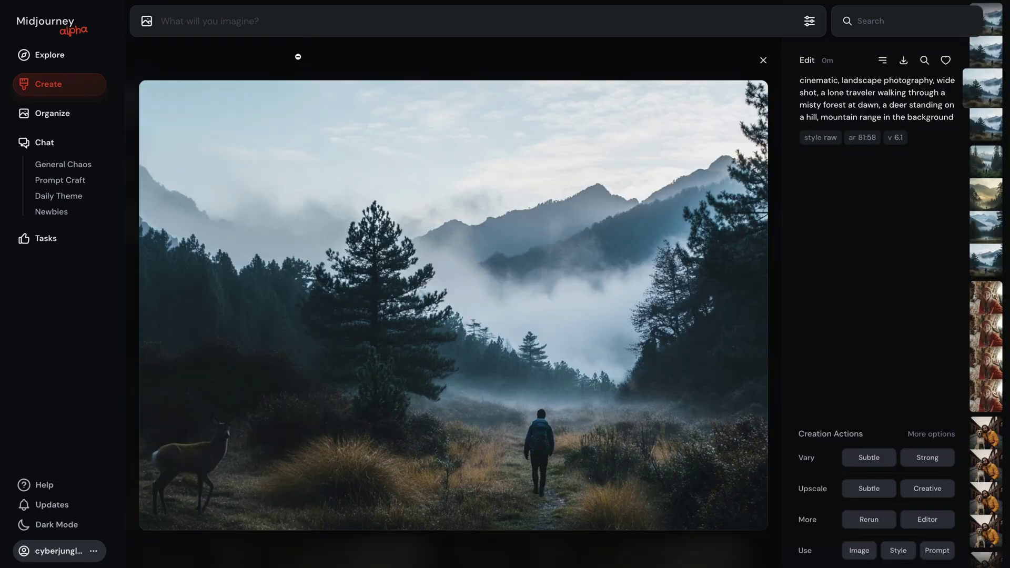
pyautogui.press('Right')
pyautogui.press('Left')
pyautogui.press('Right')
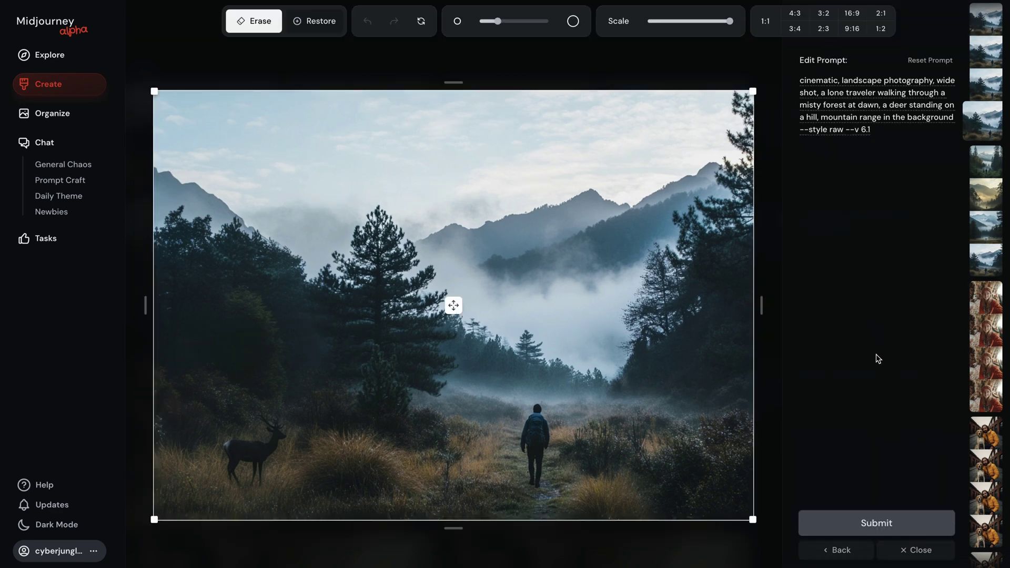
# Extend the deer scene upward with 'a ufo on the sky,' added to the prompt, and generate
pyautogui.moveTo(454, 82); pyautogui.dragTo(453, 63)
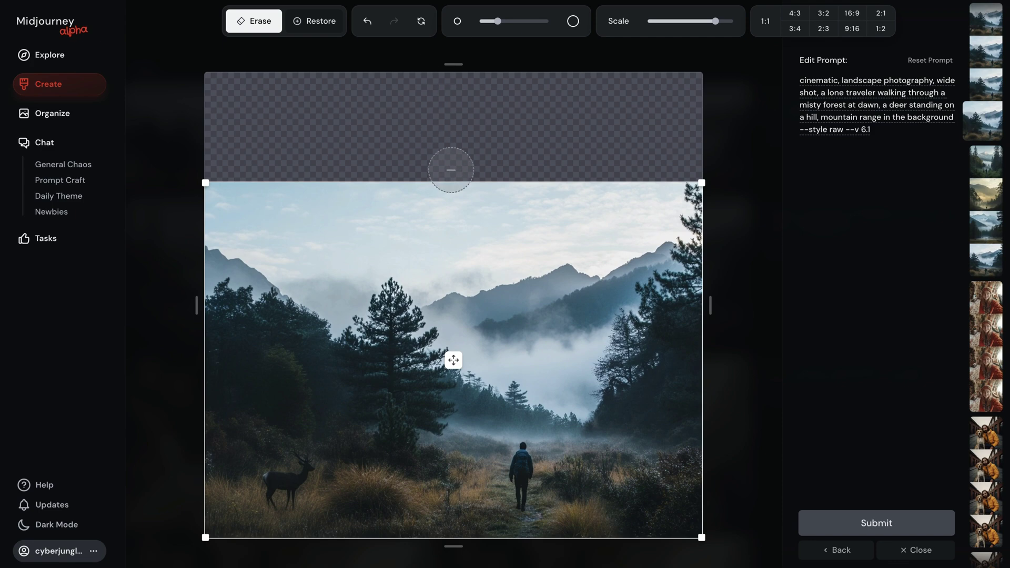
pyautogui.write('a ufo on th')
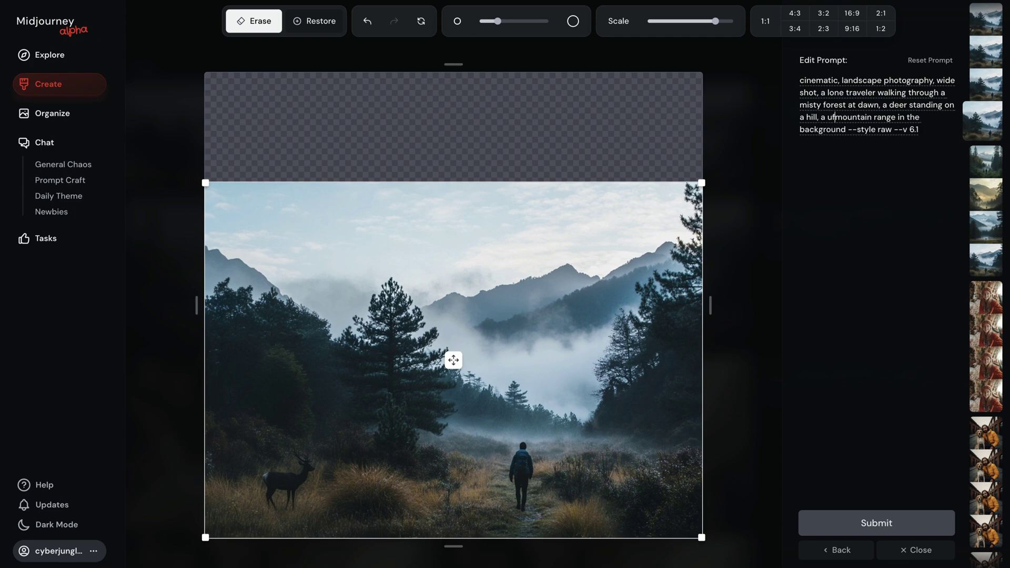
pyautogui.write('e sky,')
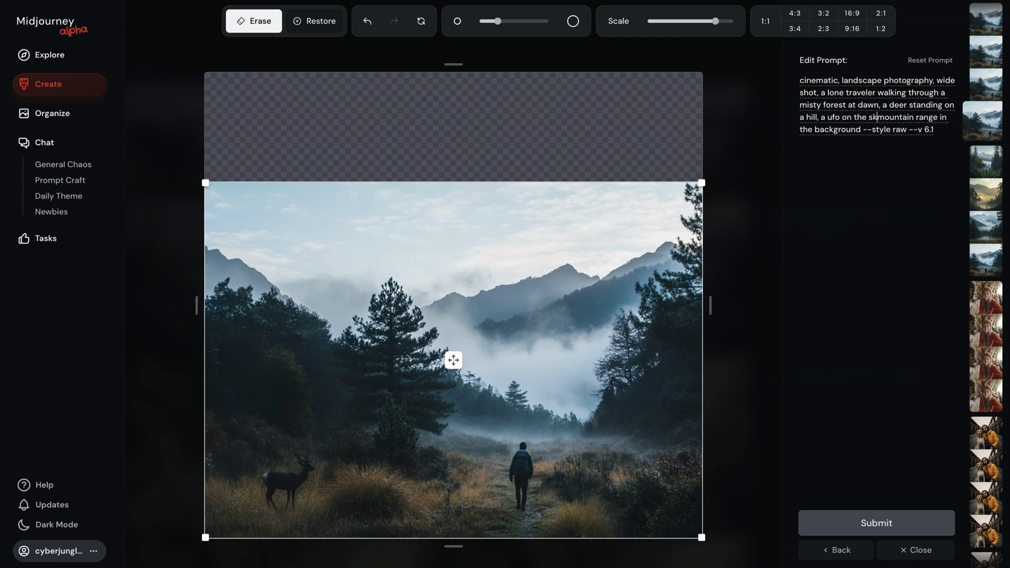
pyautogui.click(878, 524)
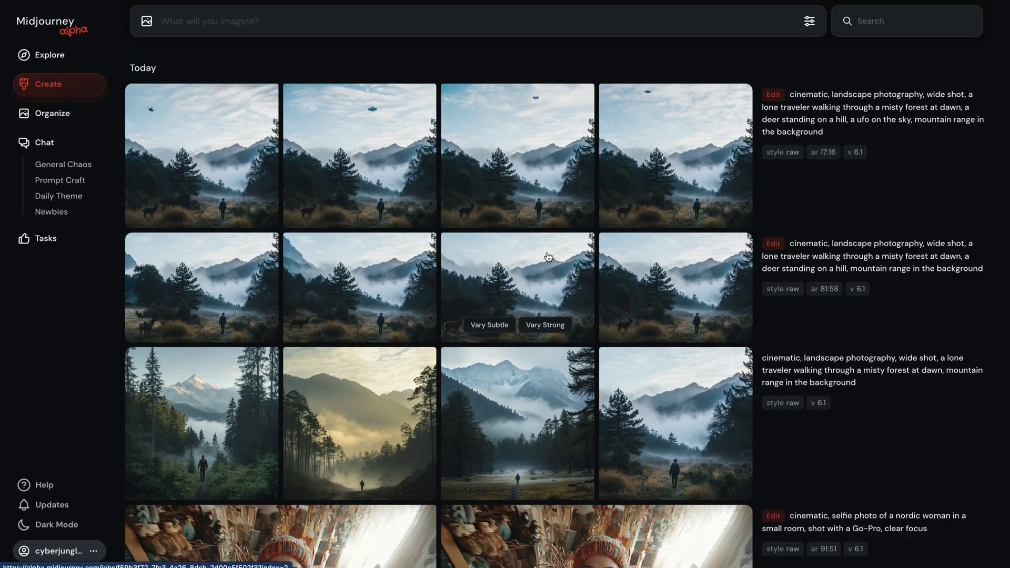
pyautogui.click(385, 147)
pyautogui.click(385, 147)
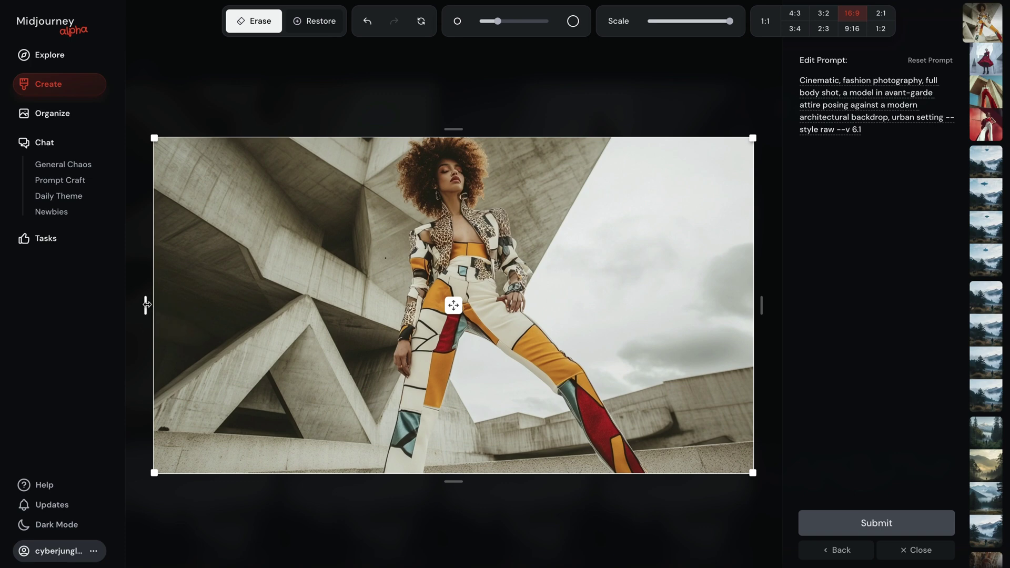
# Crop the avant-garde fashion photo tighter, try submitting, then exit the editor
pyautogui.moveTo(454, 481); pyautogui.dragTo(451, 496)
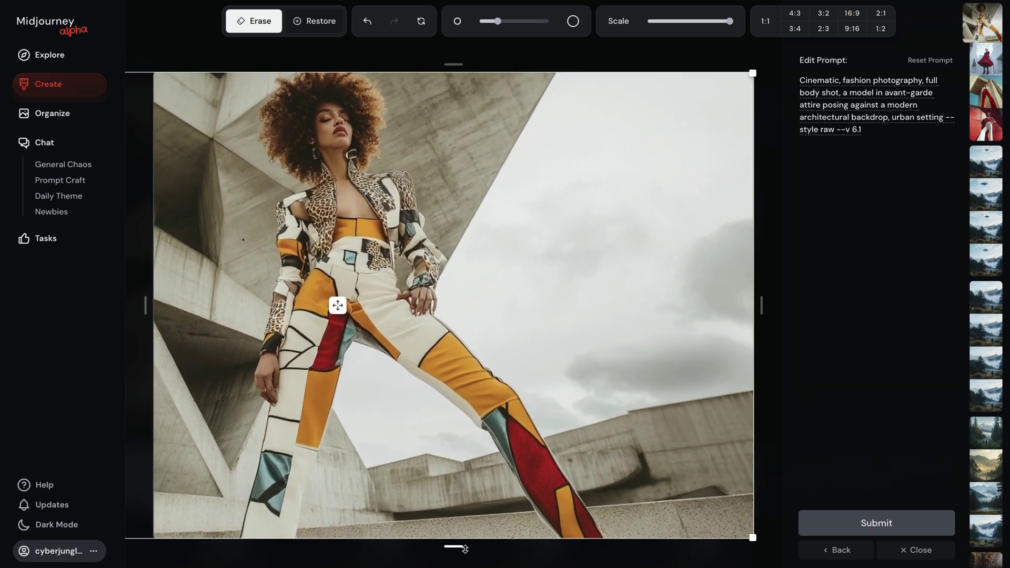
pyautogui.moveTo(453, 548); pyautogui.dragTo(462, 463)
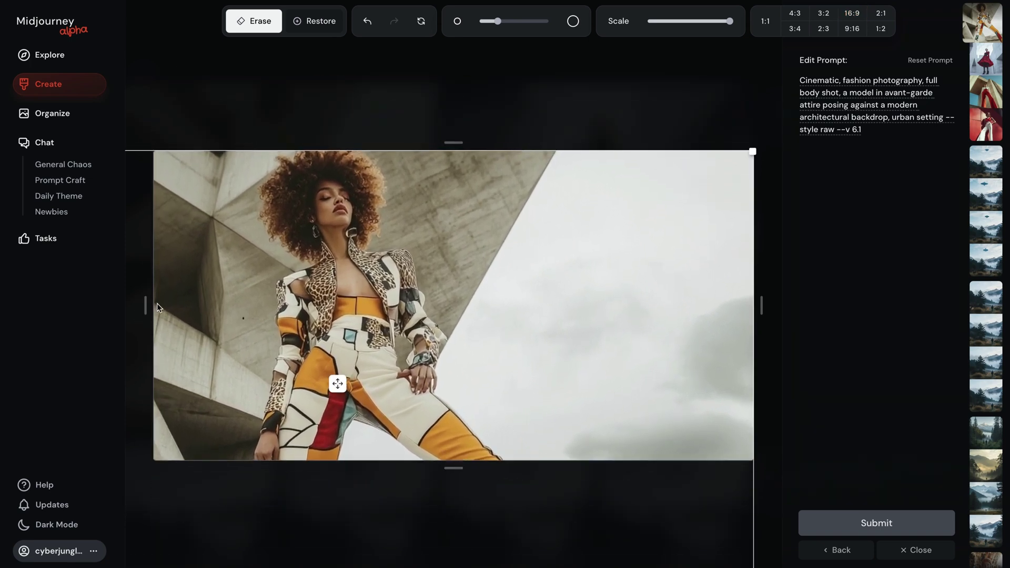
pyautogui.moveTo(145, 303); pyautogui.dragTo(190, 292)
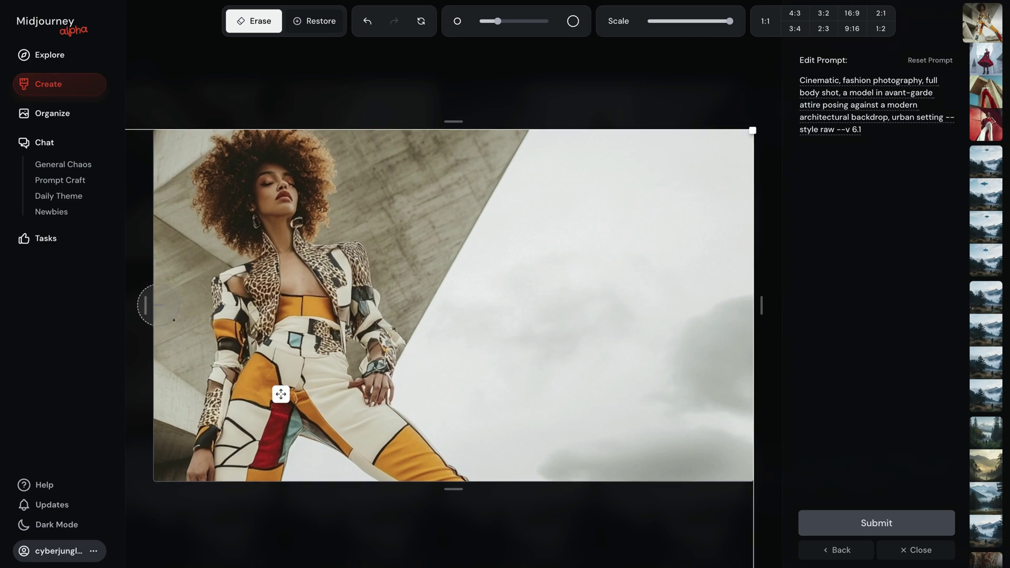
pyautogui.click(860, 525)
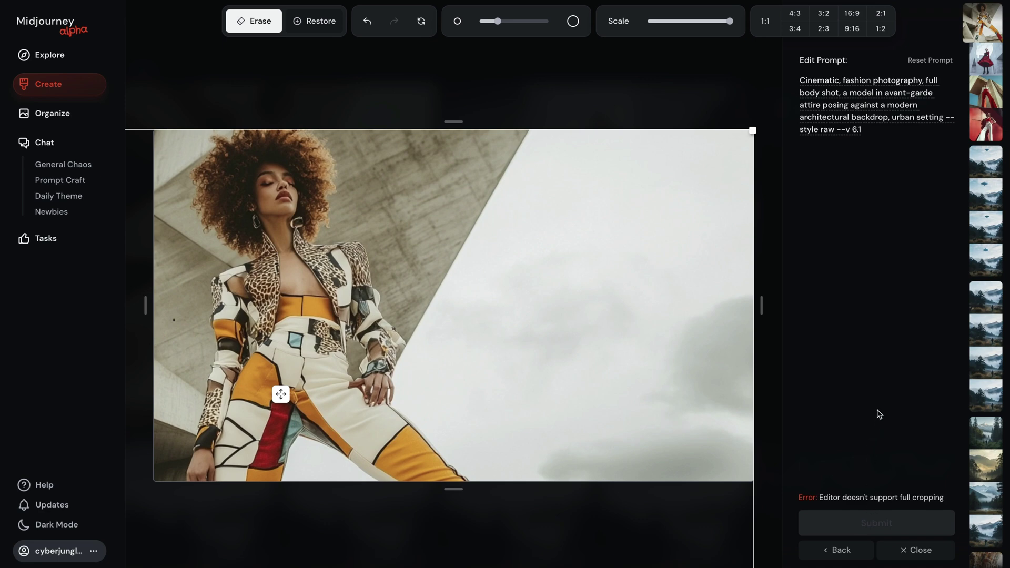
pyautogui.press('Escape')
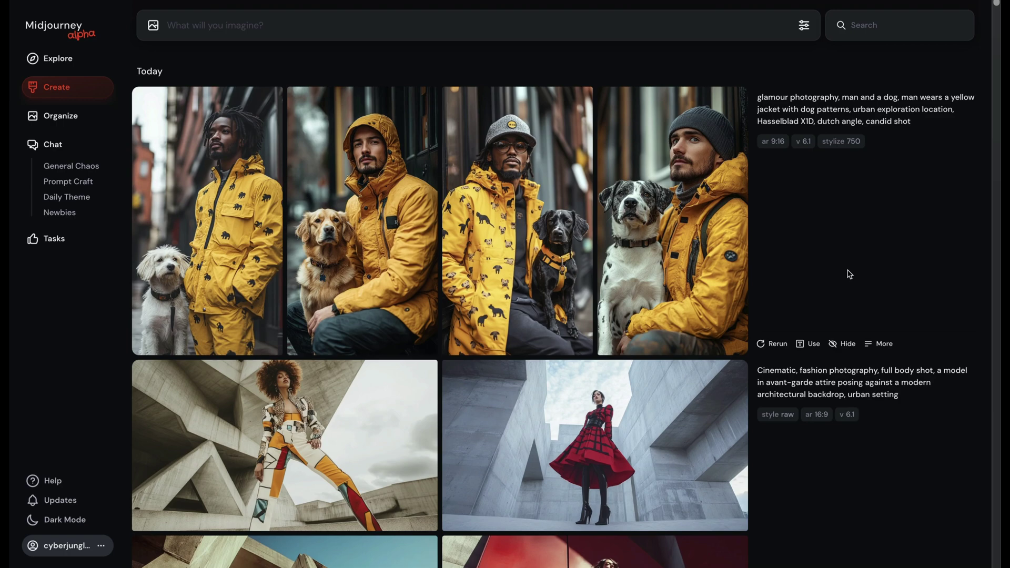
# Open the grey-cap man with the black dog portrait in the editor
pyautogui.click(547, 236)
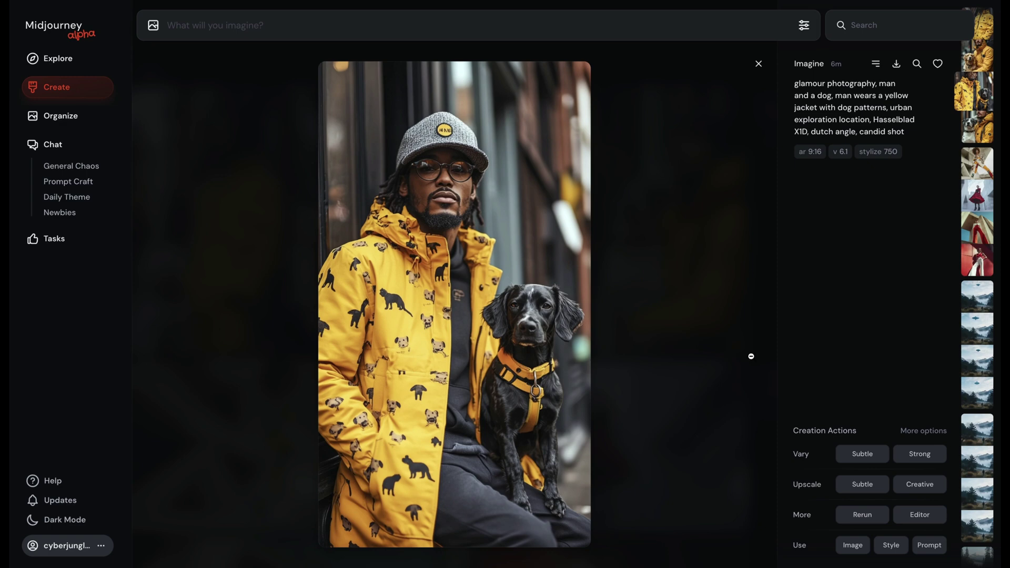
pyautogui.press('e')
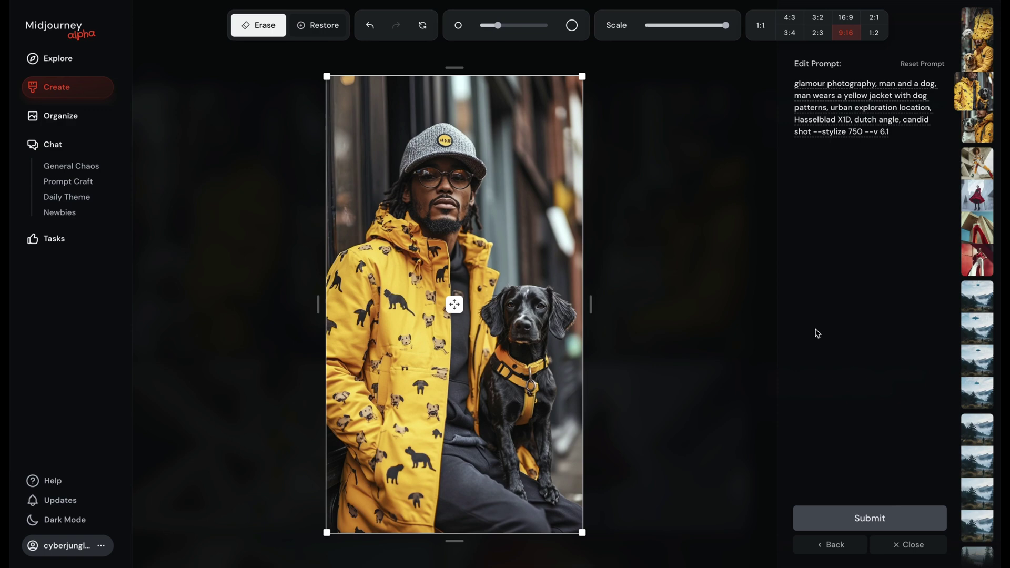
# Erase the cap, change the prompt to 'has a horned viking helmet on his head', and generate
pyautogui.moveTo(400, 158)
pyautogui.mouseDown()
pyautogui.moveTo(459, 148)
pyautogui.moveTo(492, 167)
pyautogui.moveTo(391, 159)
pyautogui.moveTo(459, 128)
pyautogui.moveTo(492, 139)
pyautogui.moveTo(413, 124)
pyautogui.moveTo(394, 131)
pyautogui.moveTo(418, 110)
pyautogui.moveTo(493, 111)
pyautogui.moveTo(428, 102)
pyautogui.moveTo(473, 87)
pyautogui.moveTo(440, 85)
pyautogui.moveTo(388, 101)
pyautogui.moveTo(379, 132)
pyautogui.mouseUp()
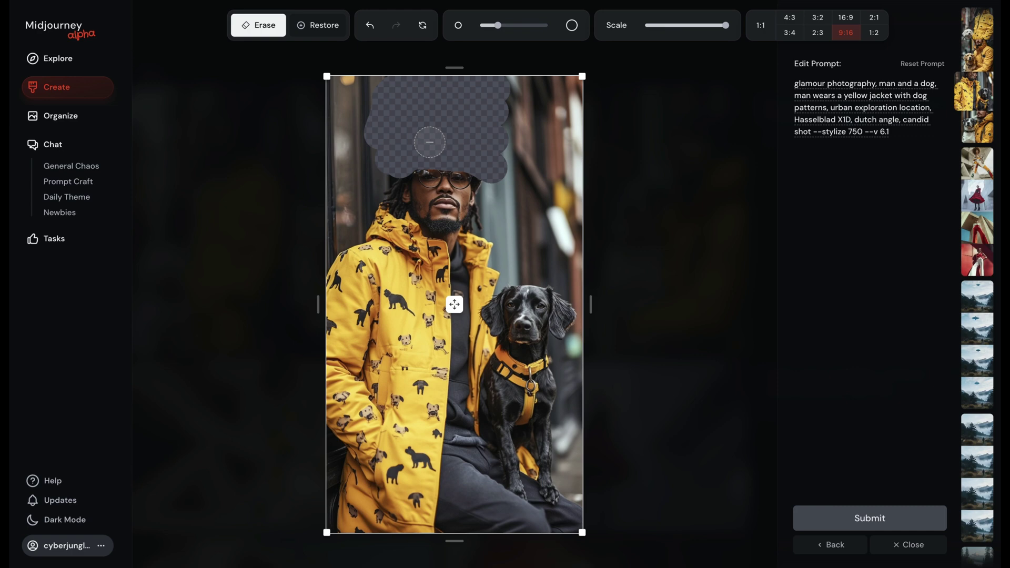
pyautogui.moveTo(813, 95); pyautogui.dragTo(843, 107)
pyautogui.write('has a horned viking')
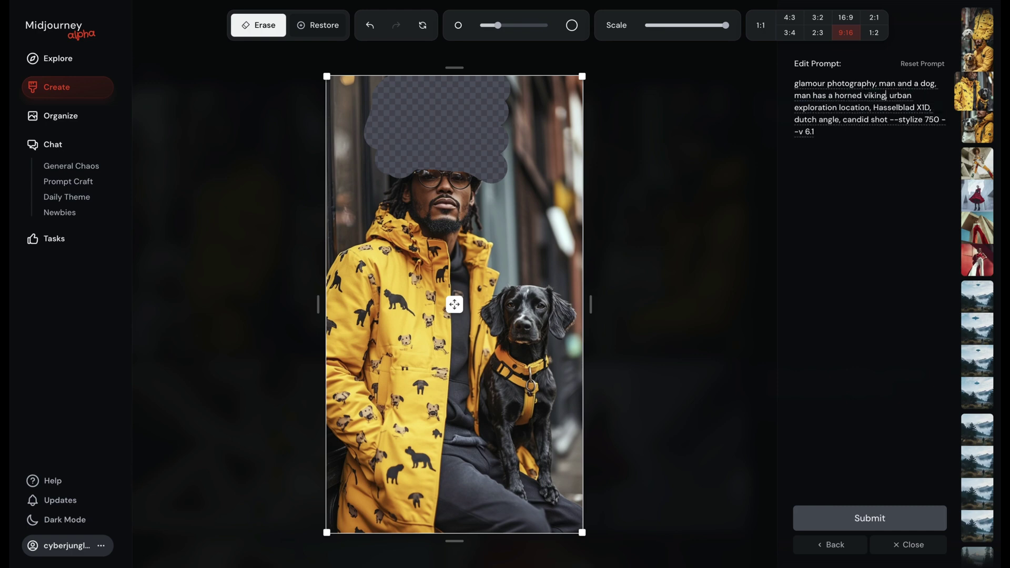
pyautogui.write(' helmet on his h')
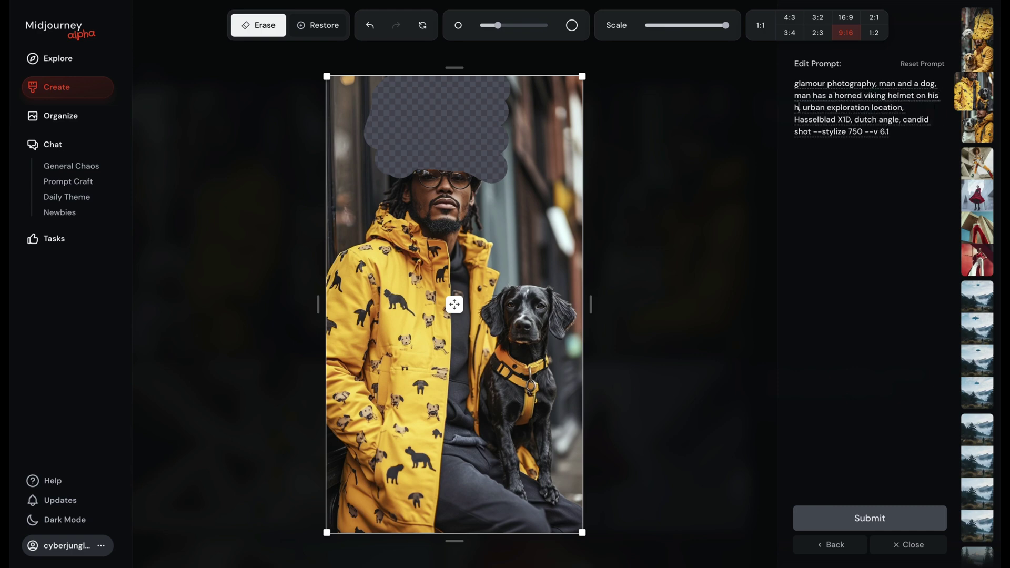
pyautogui.write('ead')
pyautogui.click(879, 518)
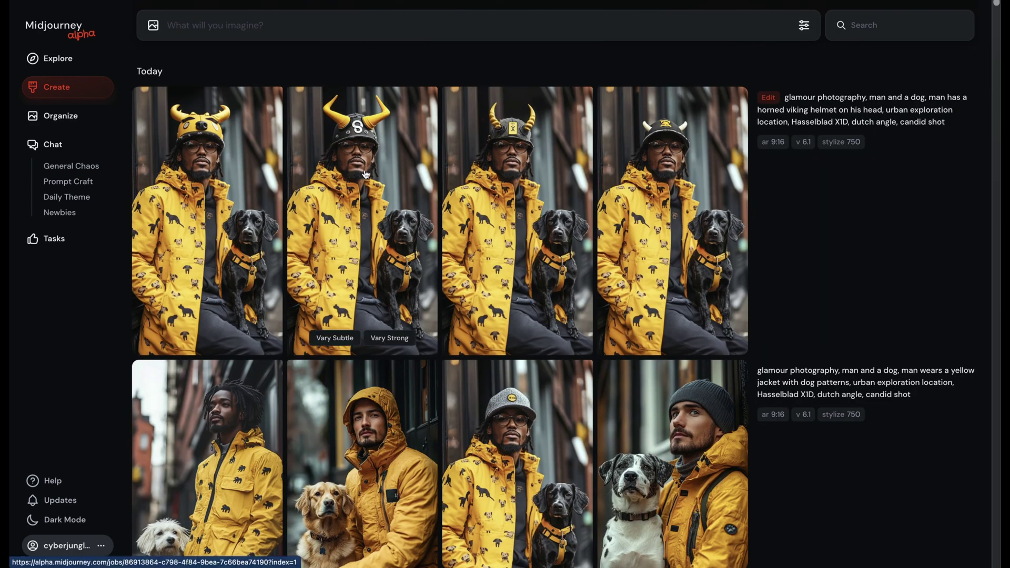
# Enlarge the second horned-helmet result and compare it with its neighbouring results
pyautogui.click(365, 174)
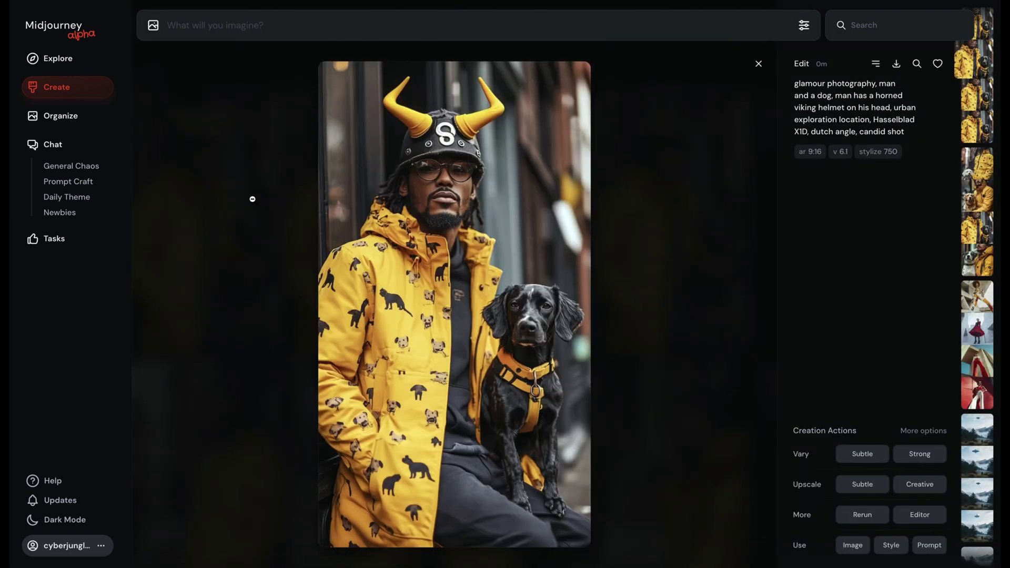
pyautogui.press('Right')
pyautogui.press('Right')
pyautogui.press('Left')
pyautogui.press('Left')
pyautogui.press('Left')
pyautogui.press('Right')
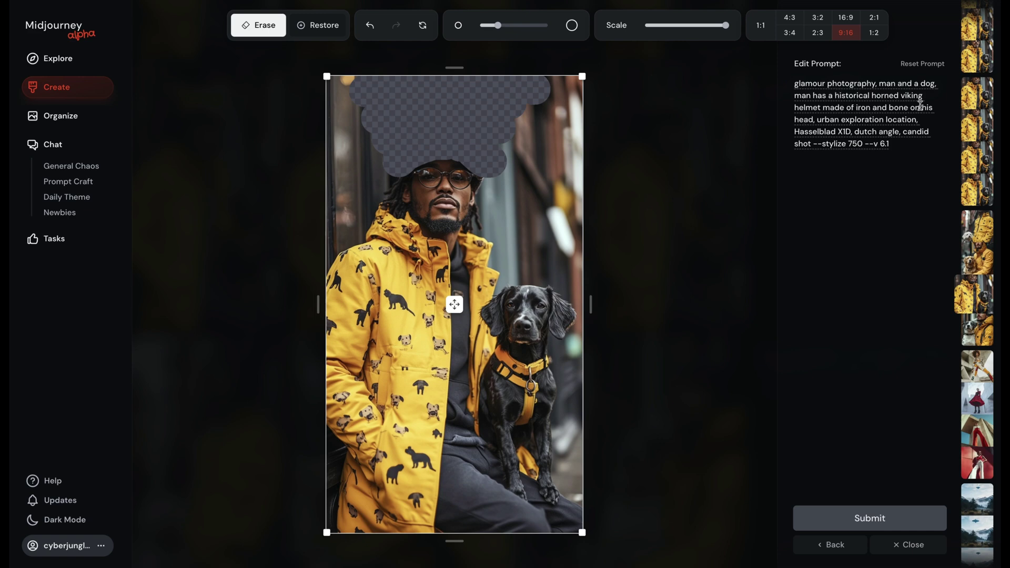
# Widen the helmeted portrait to a 16:9 frame and generate the outpainted versions
pyautogui.press('Return')
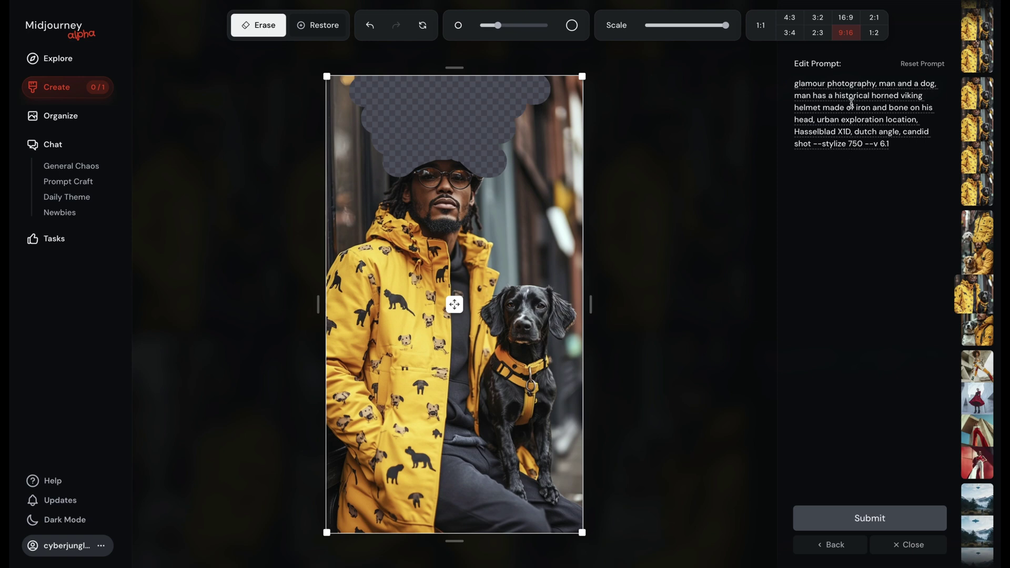
pyautogui.click(847, 20)
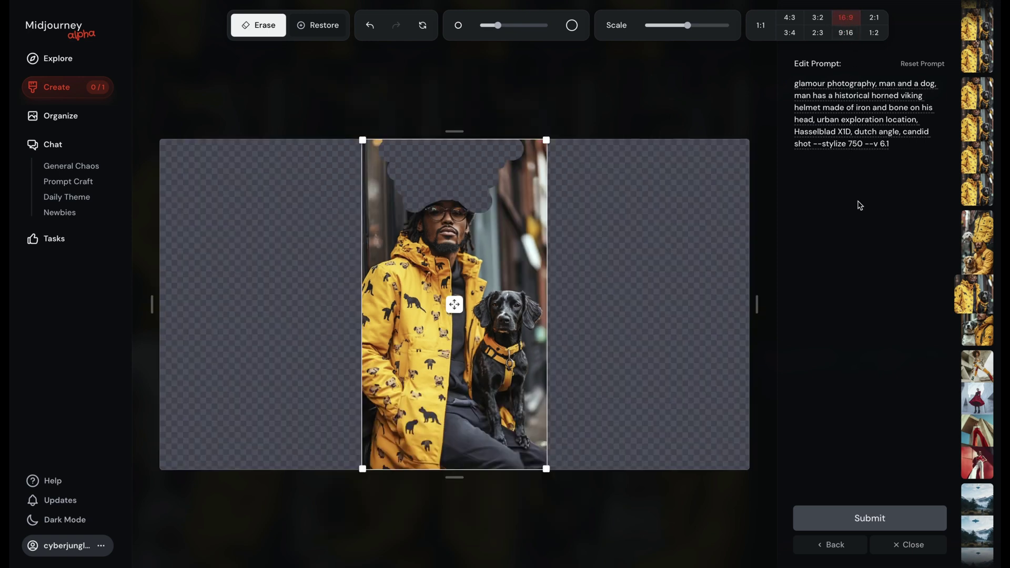
pyautogui.click(877, 518)
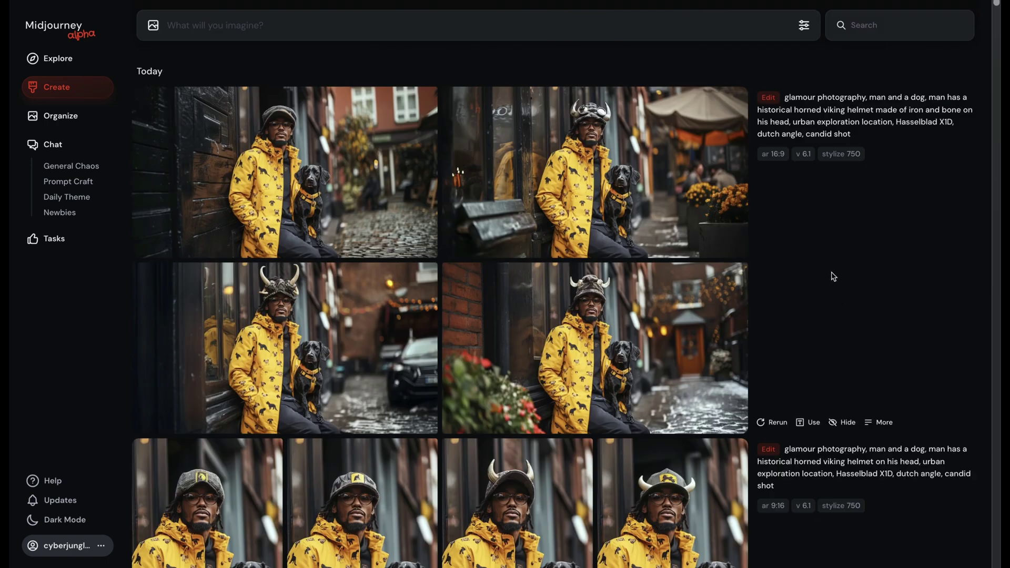
pyautogui.moveTo(589, 165)
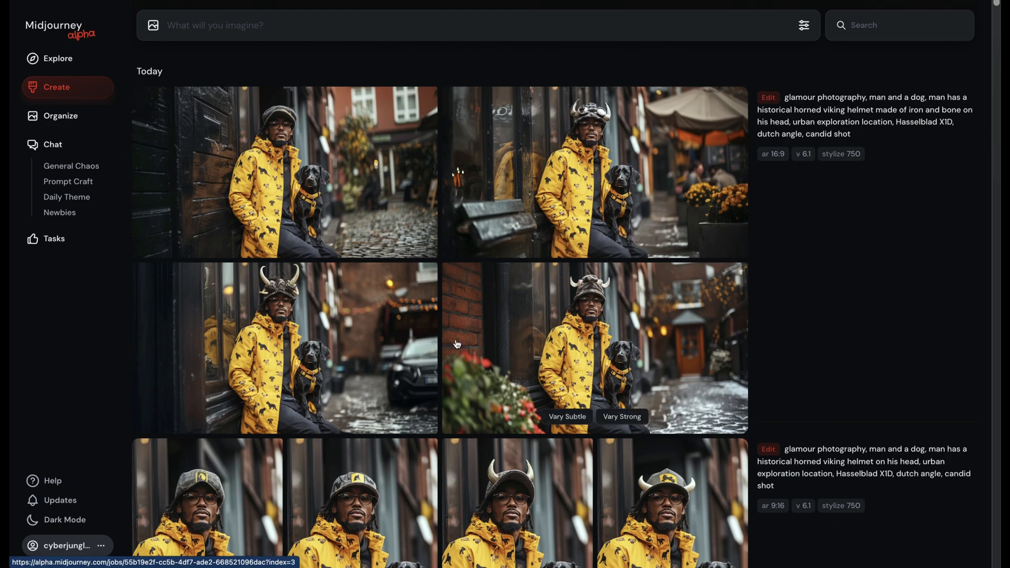
pyautogui.click(359, 308)
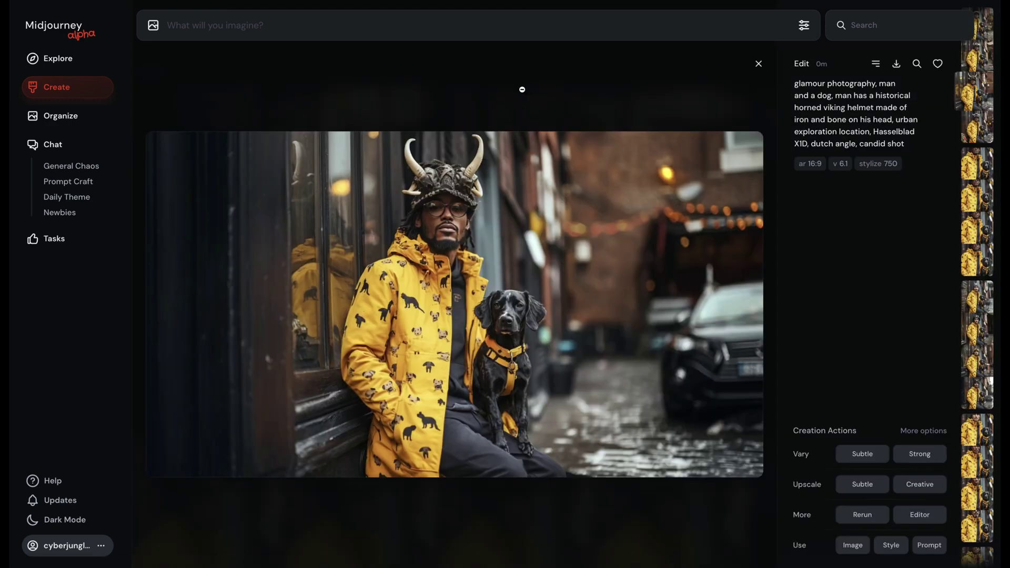
pyautogui.press('Left')
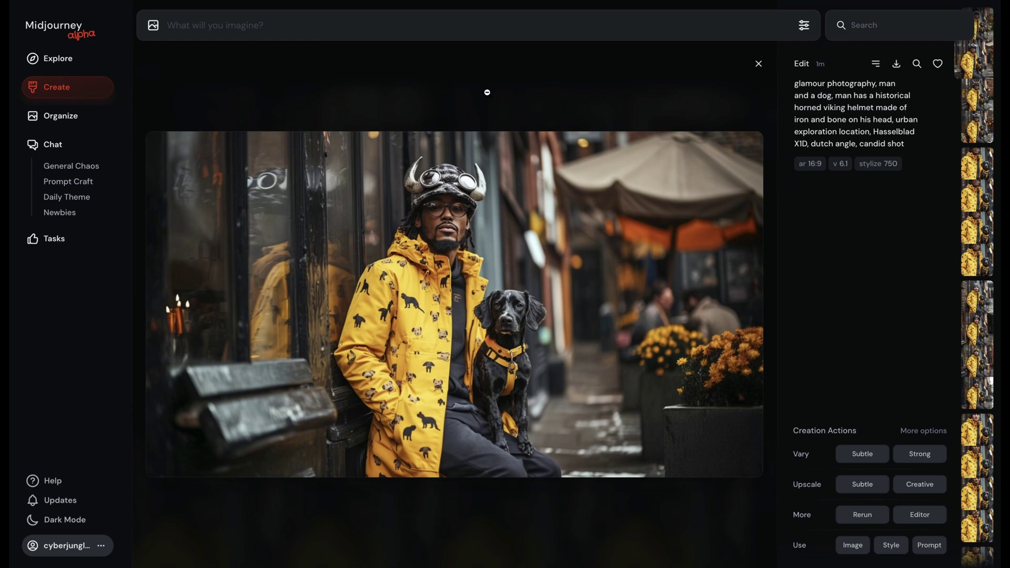
pyautogui.click(487, 92)
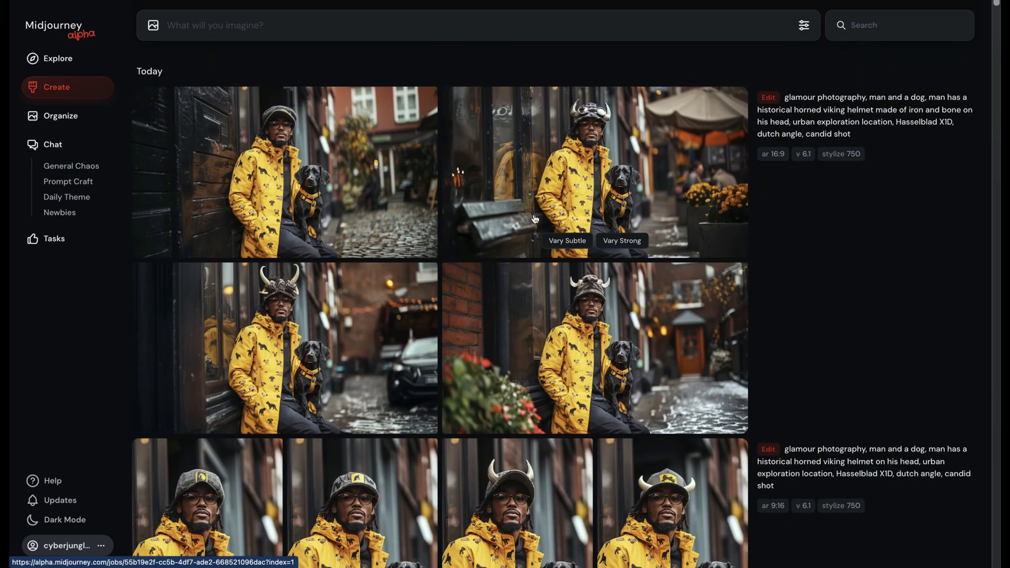
pyautogui.click(456, 259)
pyautogui.click(447, 184)
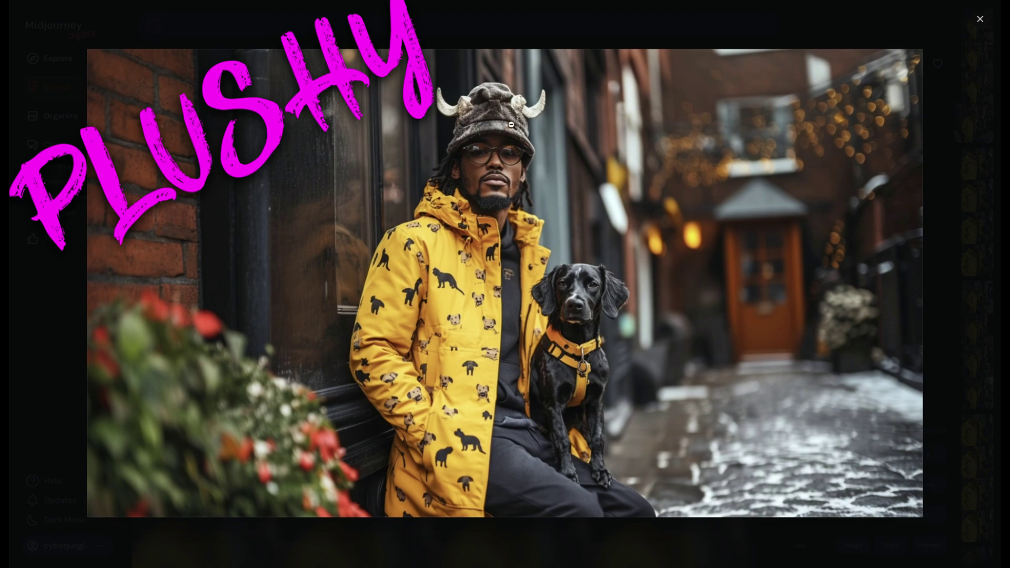
pyautogui.click(489, 105)
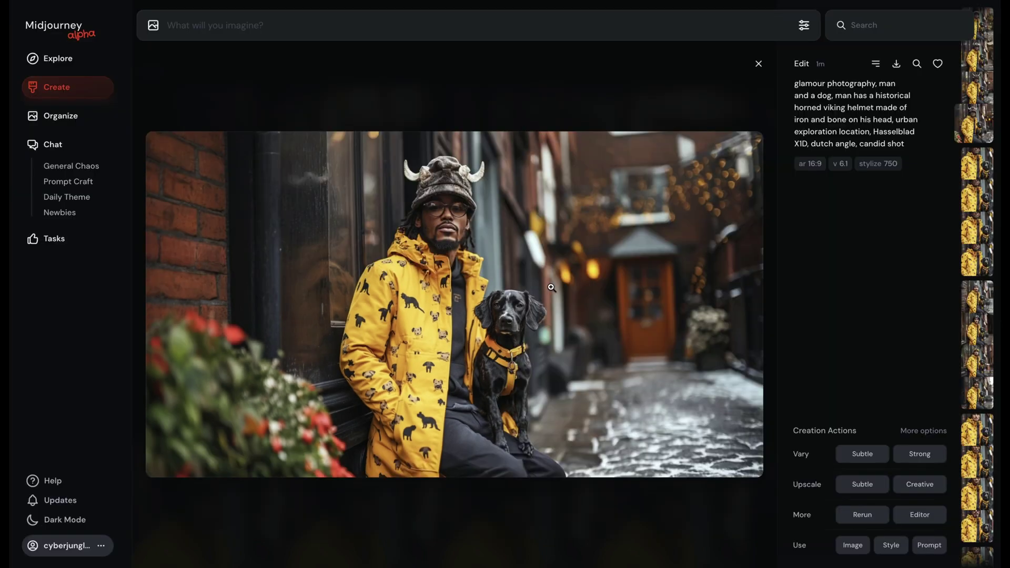
pyautogui.click(459, 103)
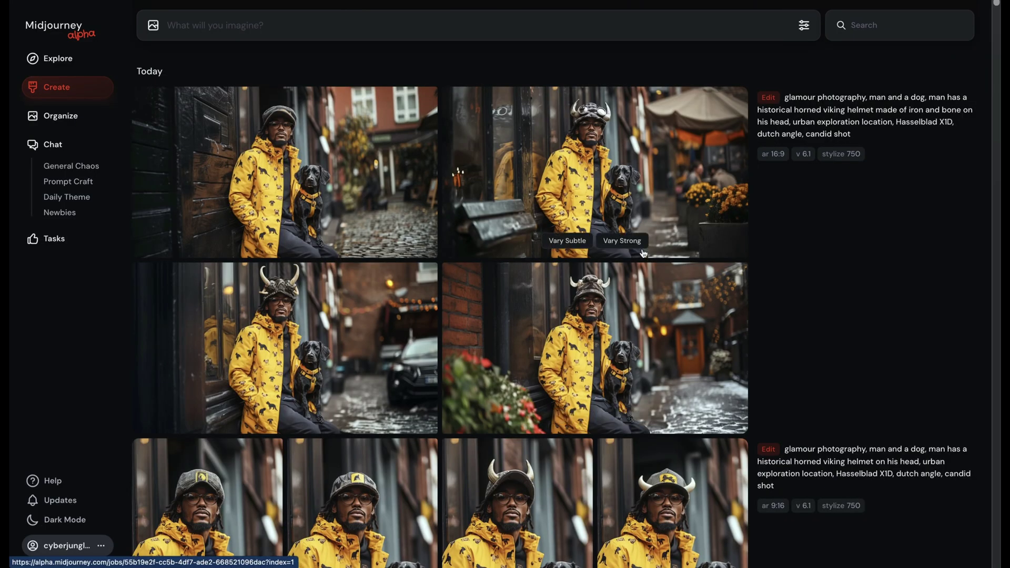
pyautogui.moveTo(839, 315)
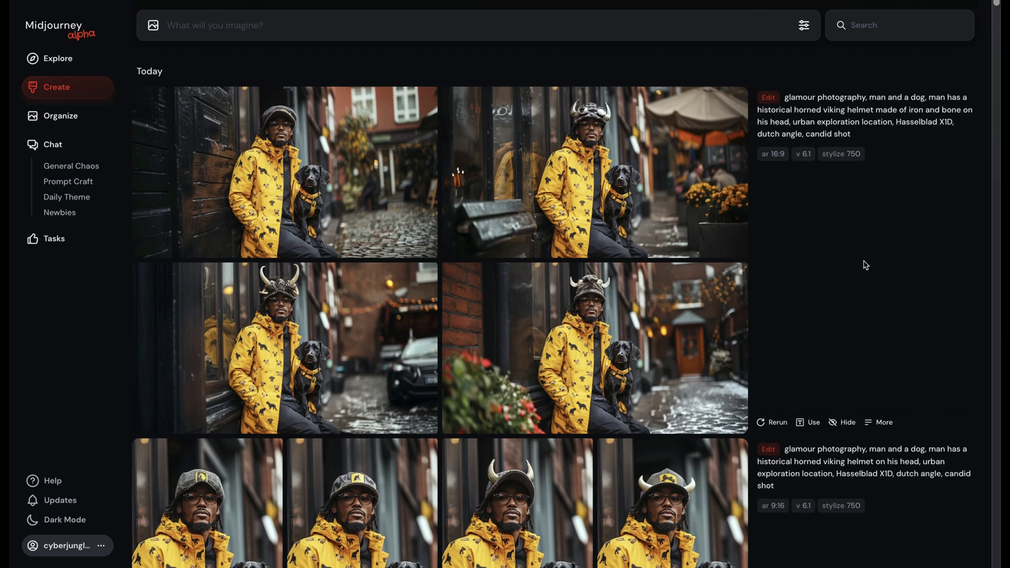
pyautogui.moveTo(573, 290)
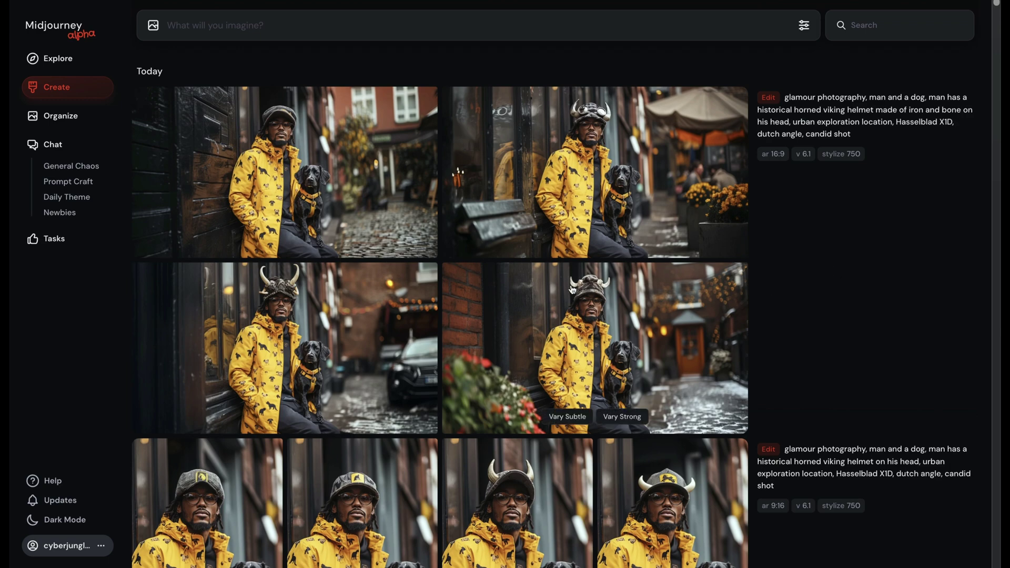
pyautogui.click(615, 321)
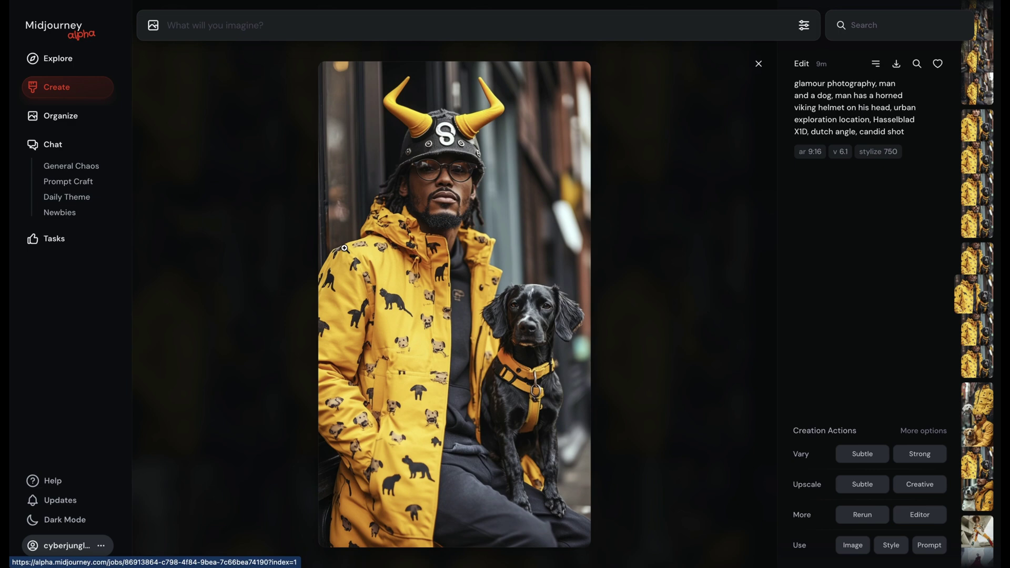
pyautogui.click(235, 258)
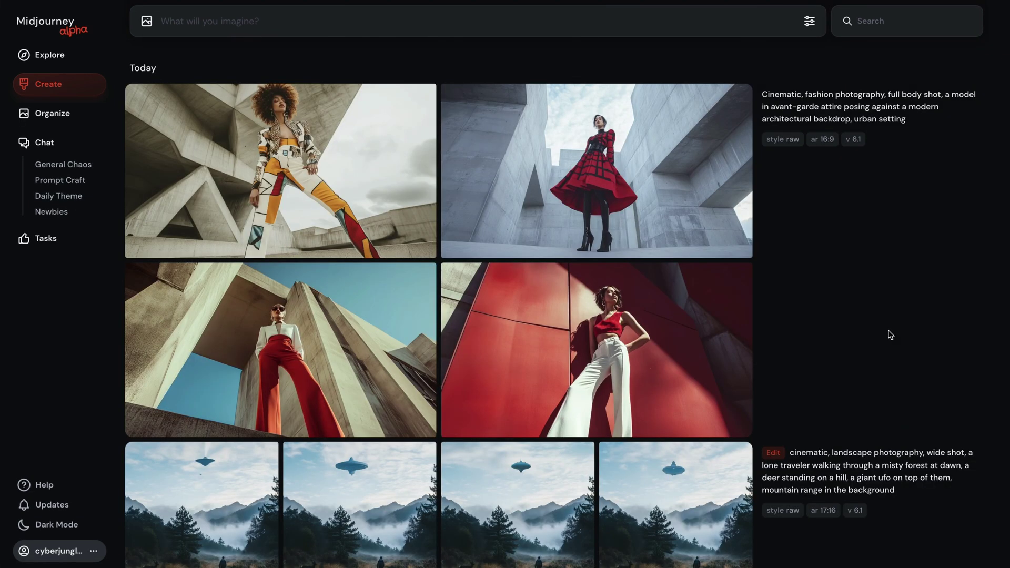
# Paste the detective-office prompt with --ar 1:1 and generate the square images
pyautogui.click(532, 28)
pyautogui.write('Cinematic, narrative photography, close-up shot, a detective examining a mysterious artifact under dim lighting, cluttered office with old books and papers --style raw --ar 1:1')
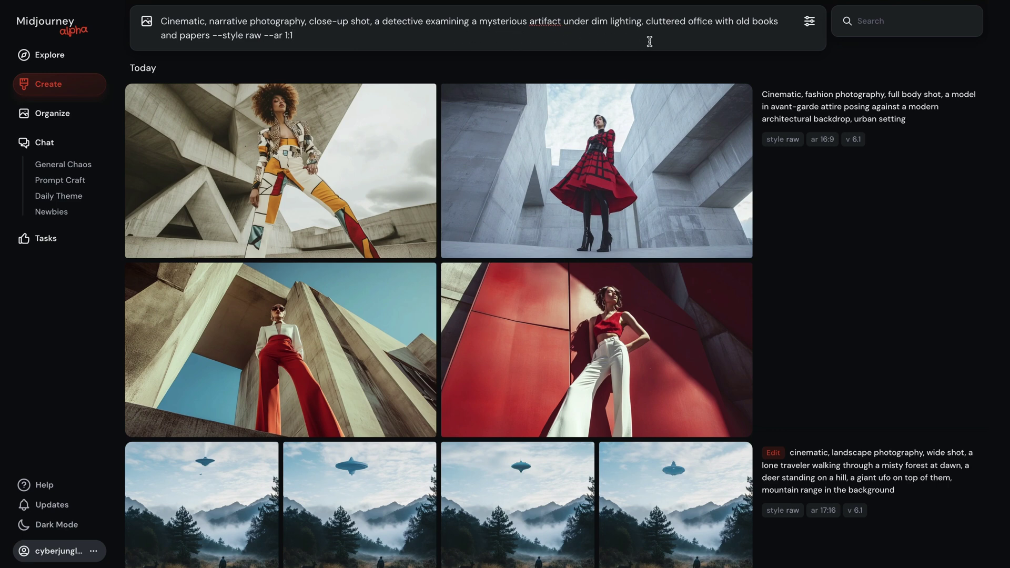
pyautogui.press('Return')
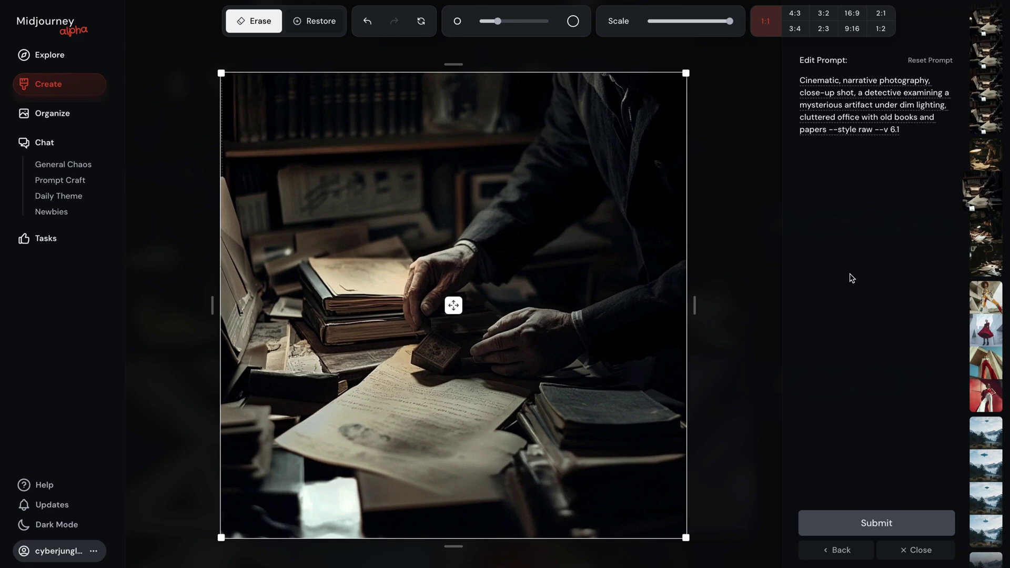
# Widen the detective image to 16:9, shift it right, and regenerate with 'a flickering candle casting shadows'
pyautogui.click(857, 13)
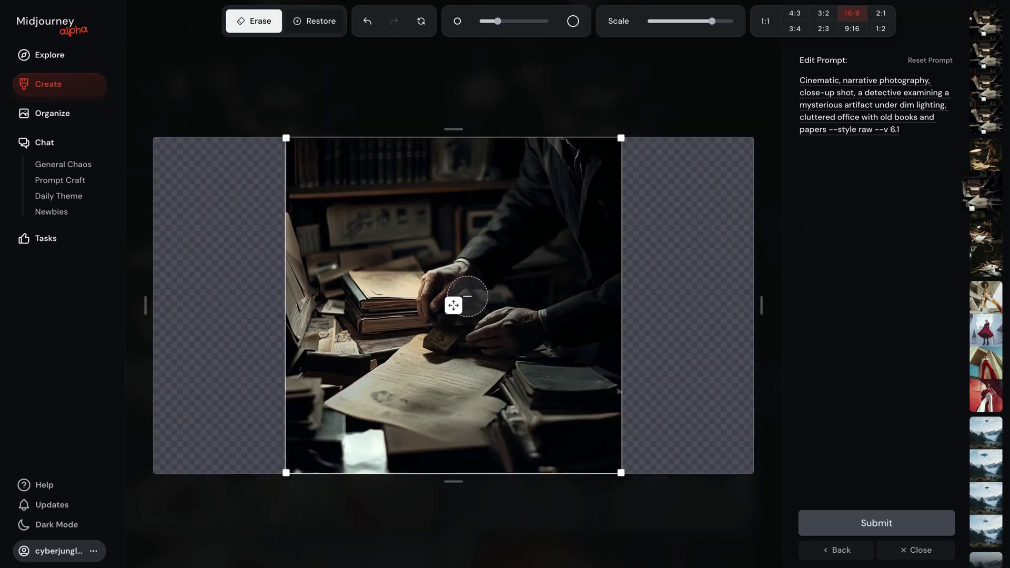
pyautogui.moveTo(454, 305); pyautogui.dragTo(536, 305)
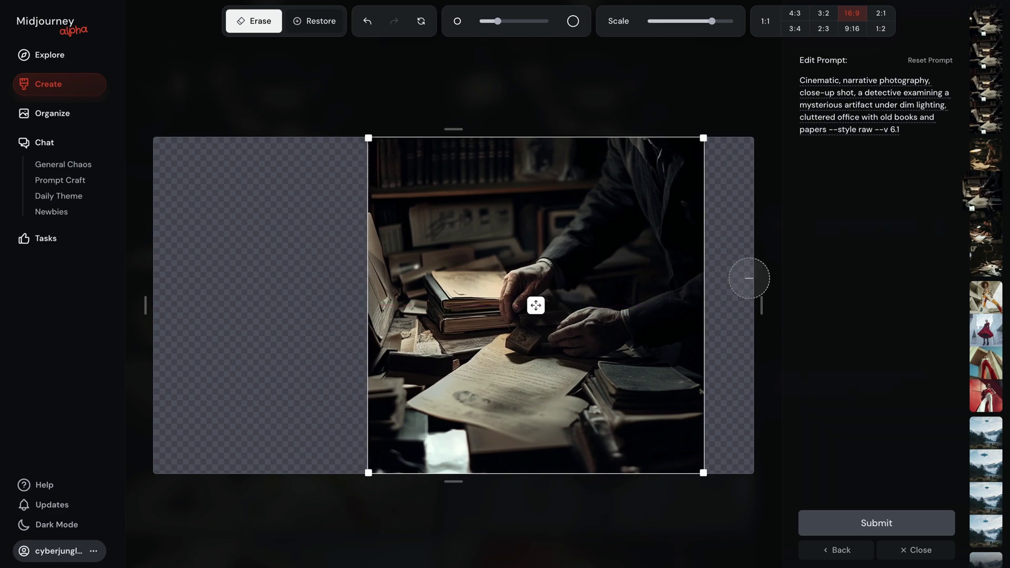
pyautogui.write('a flickering candle casting shadows')
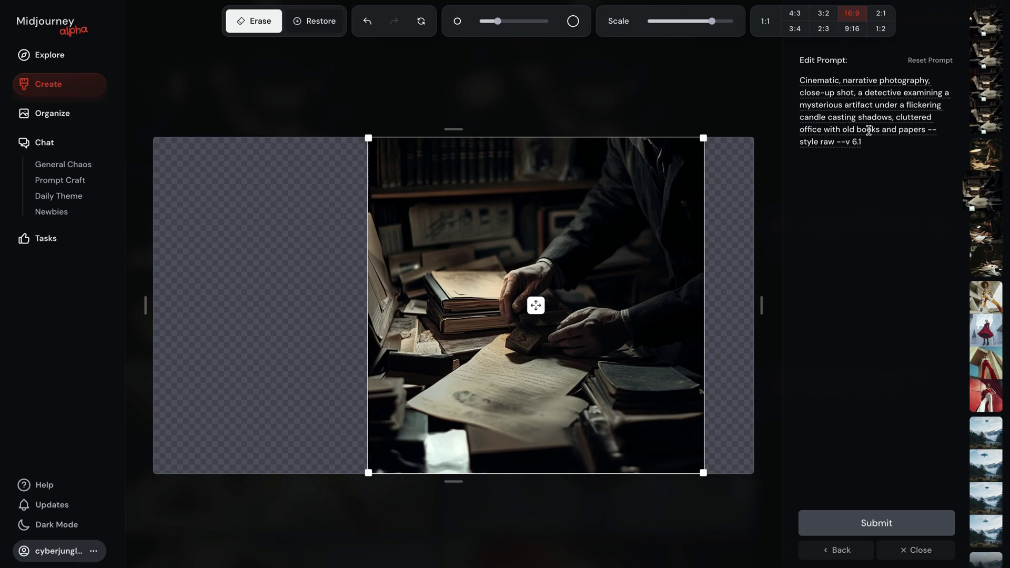
pyautogui.click(884, 523)
pyautogui.click(465, 65)
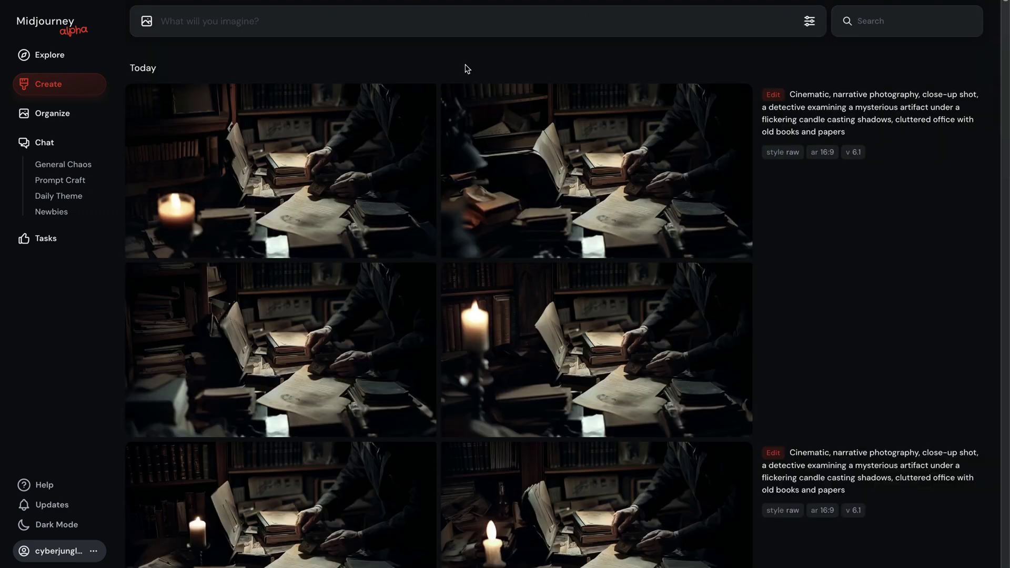
pyautogui.click(531, 330)
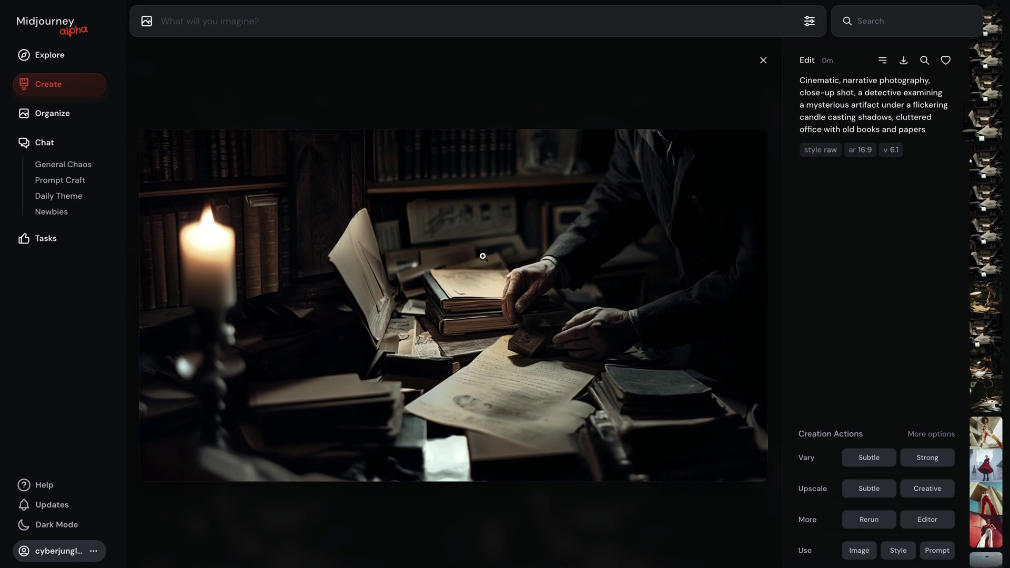
pyautogui.press('Escape')
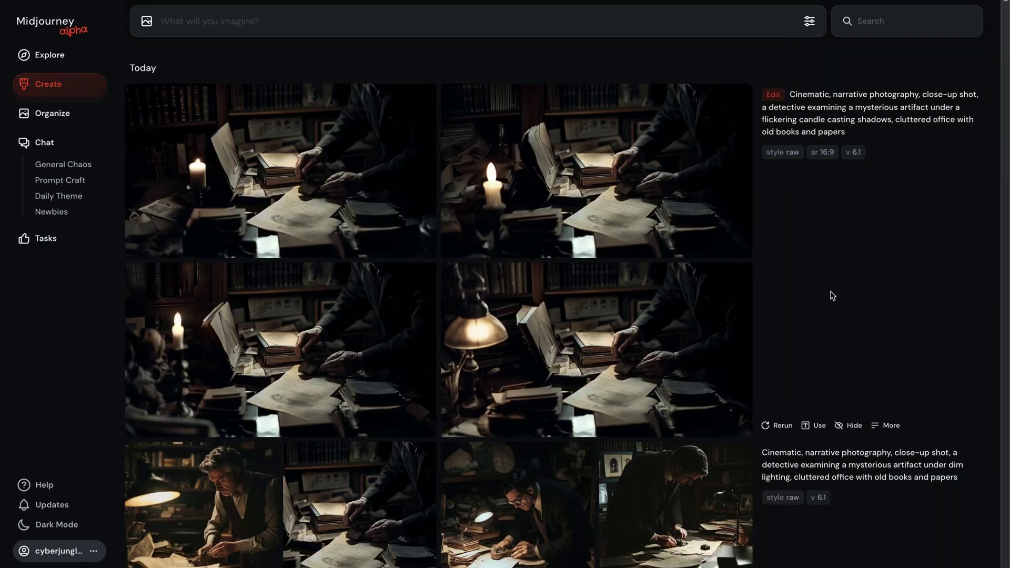